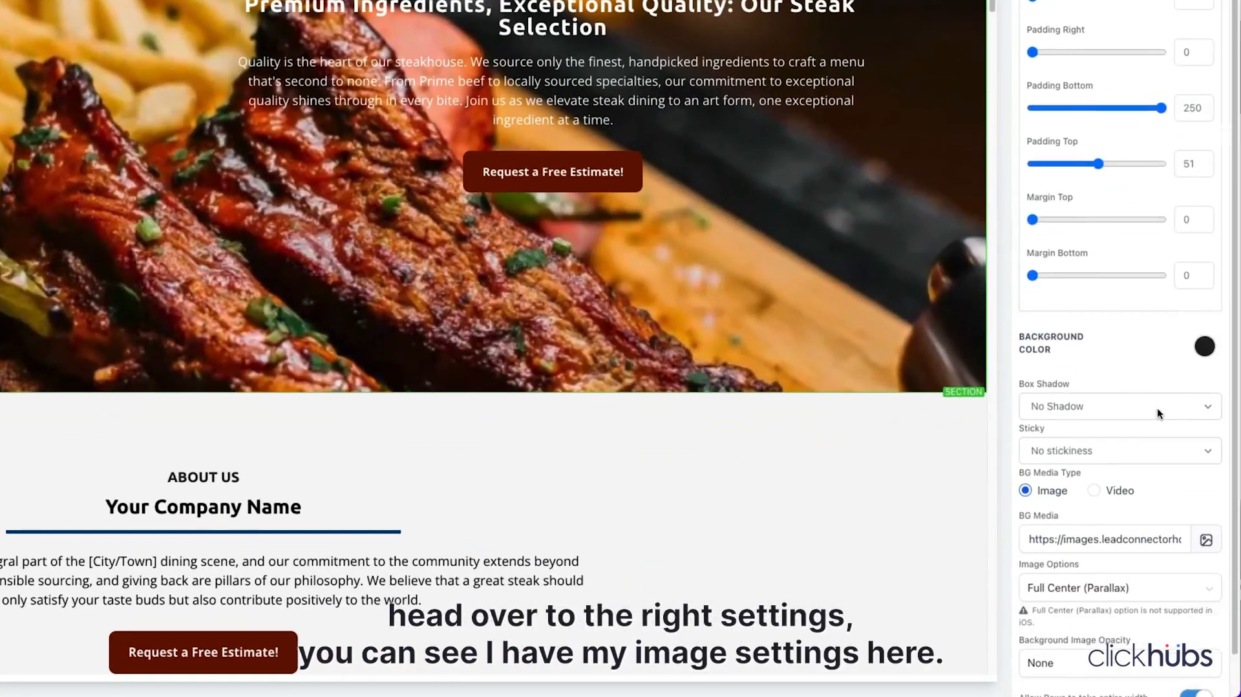
Step: Switch the hero section's background media from image to the video steak-no-audio.mp4 and preview the page
scroll(1157, 409, "down", 2)
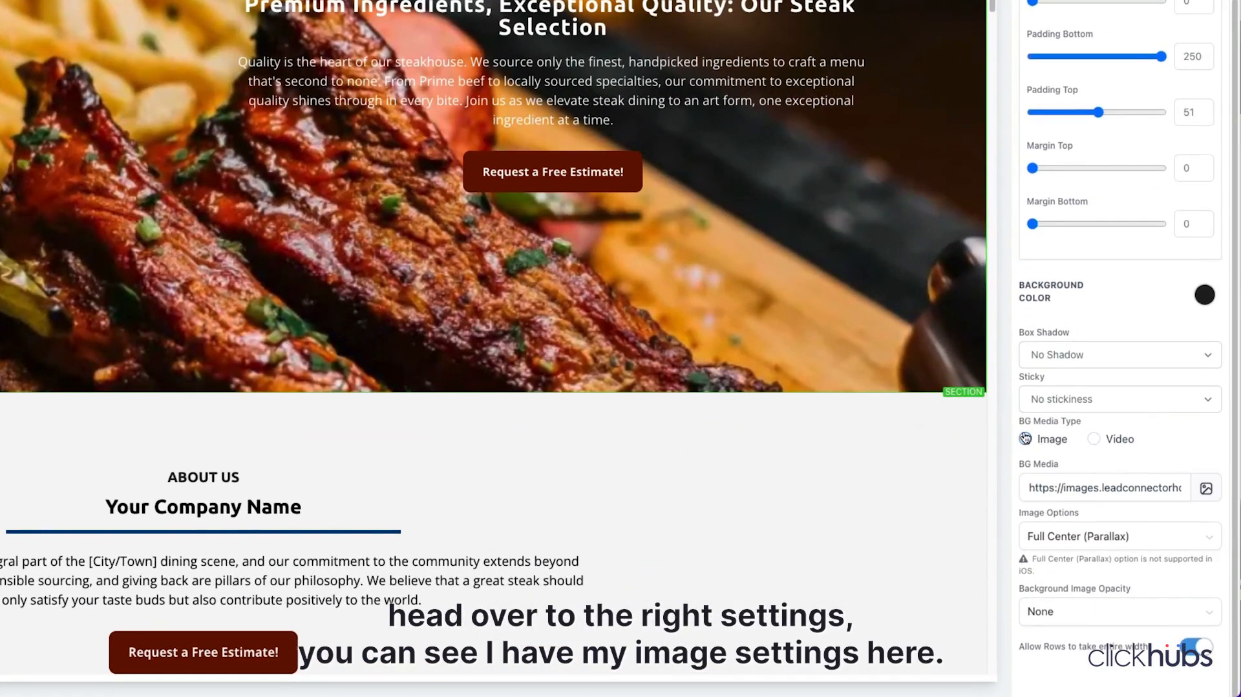
left_click(1093, 441)
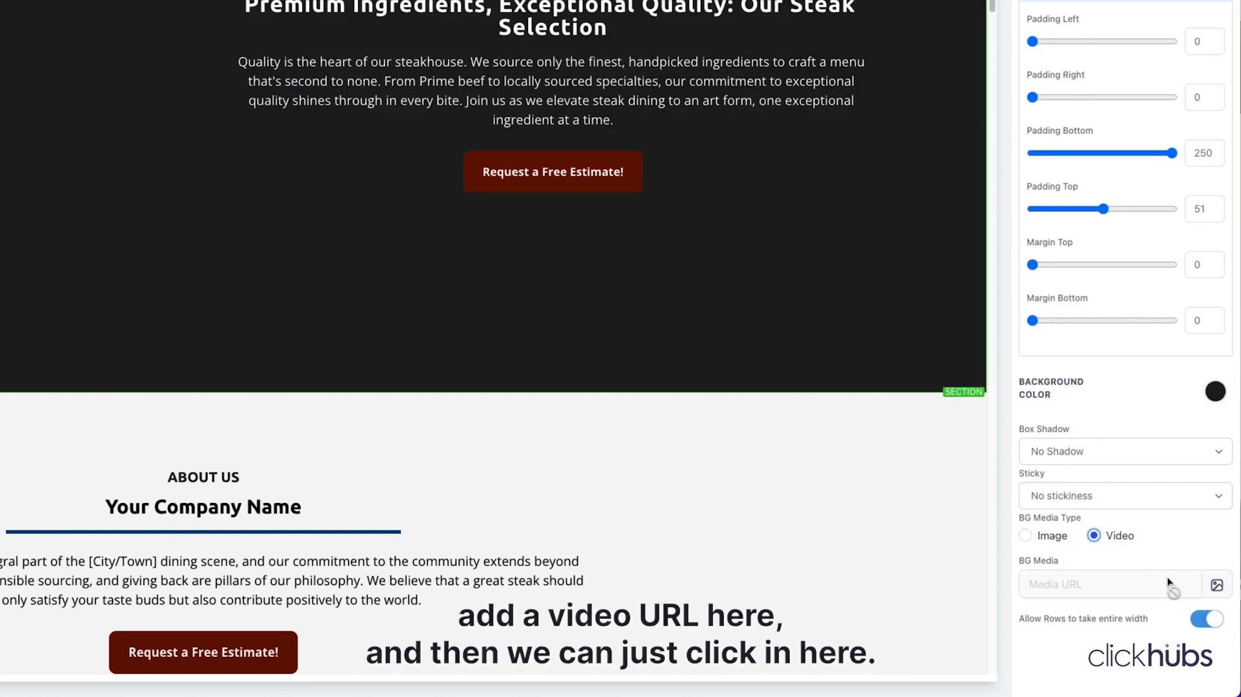
left_click(1218, 585)
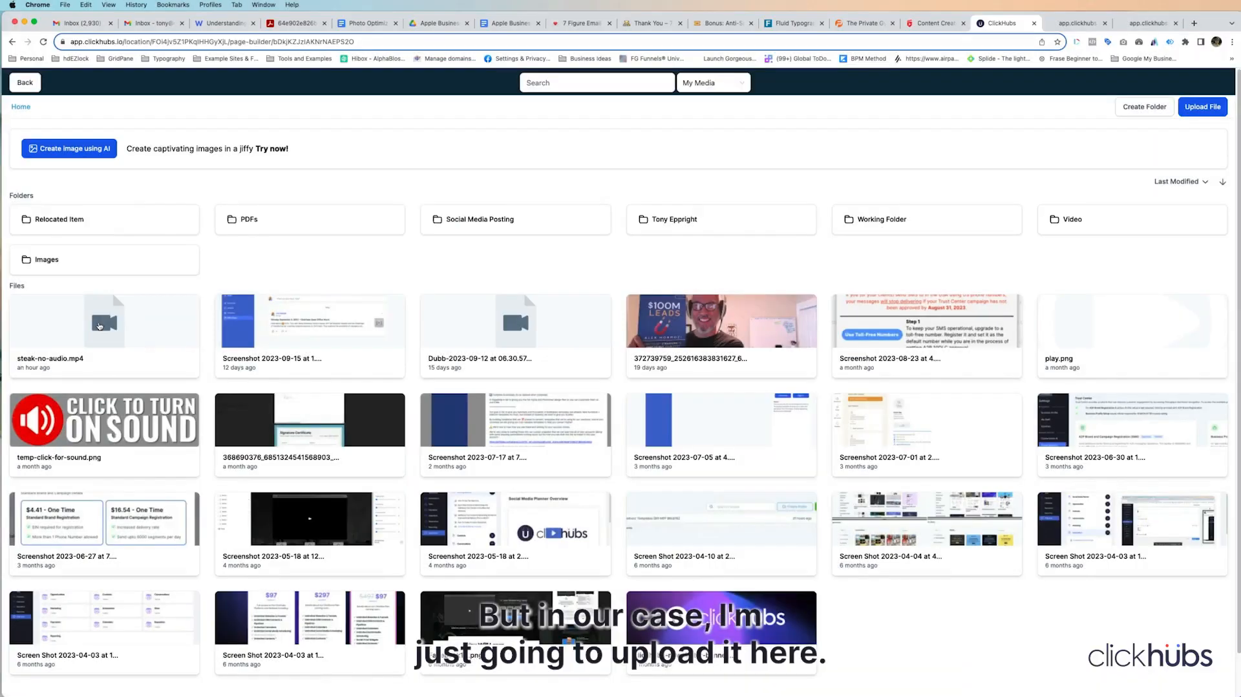
left_click(99, 325)
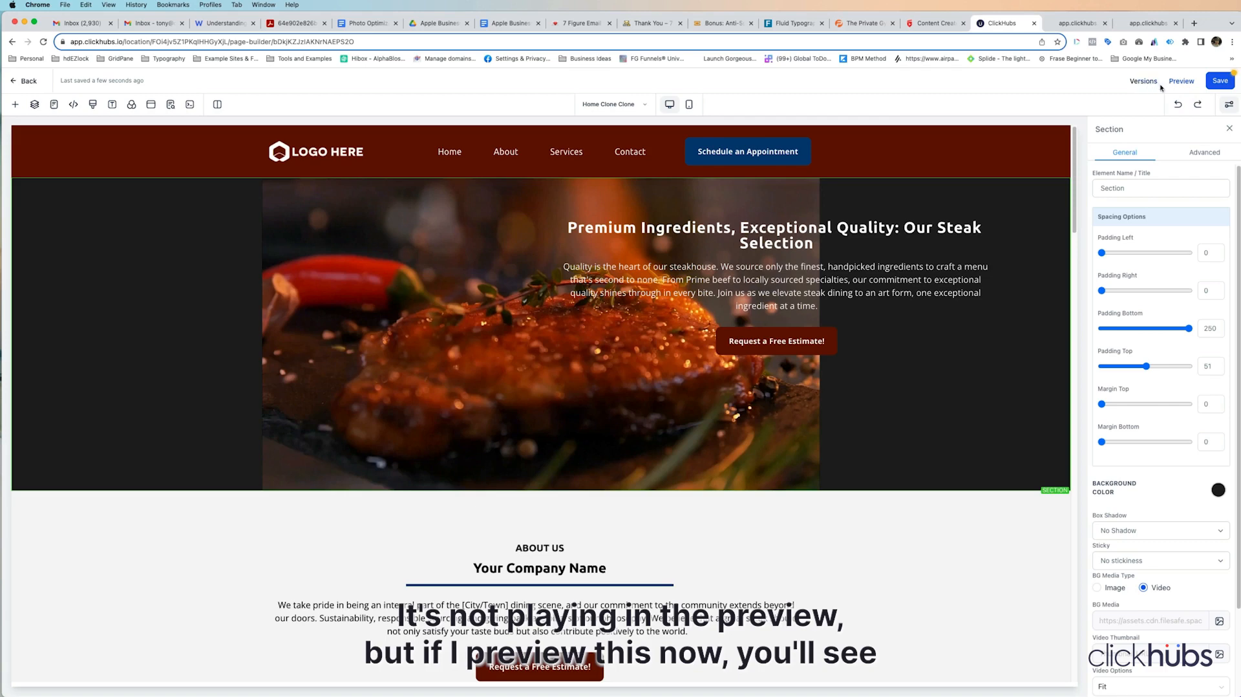
left_click(1182, 80)
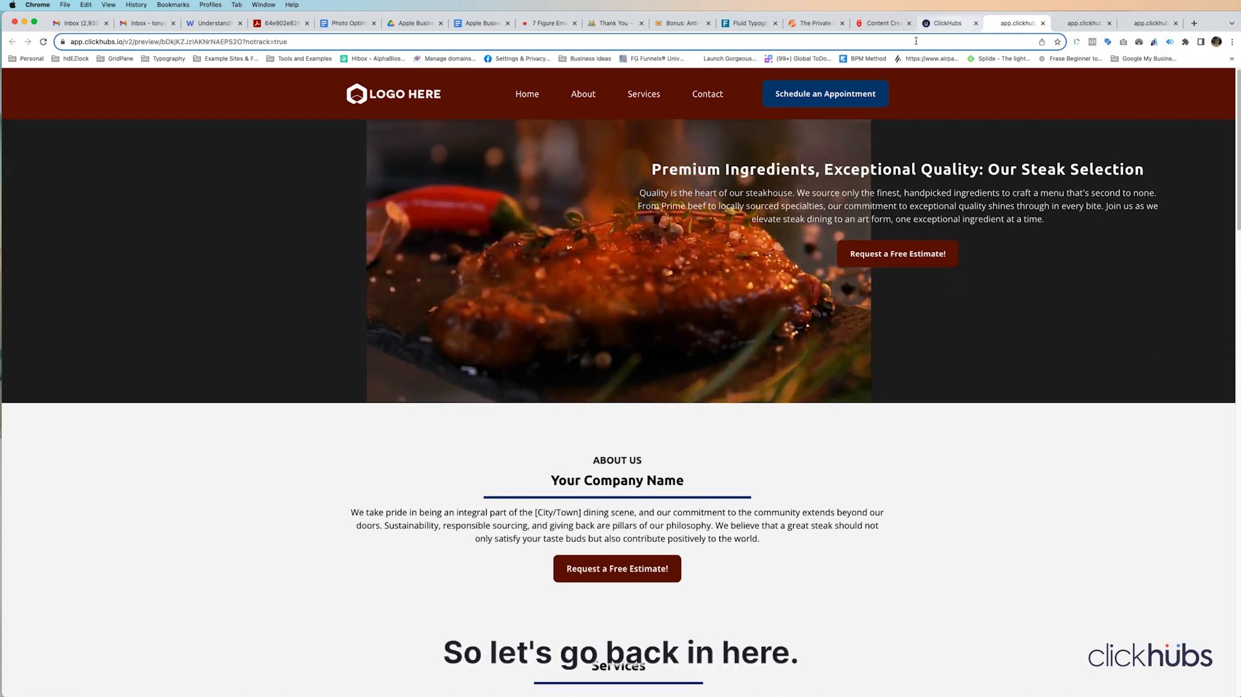
left_click(936, 27)
Step: Try Fill as the hero background video's display option, and settle on Cover
scroll(1182, 407, "down", 3)
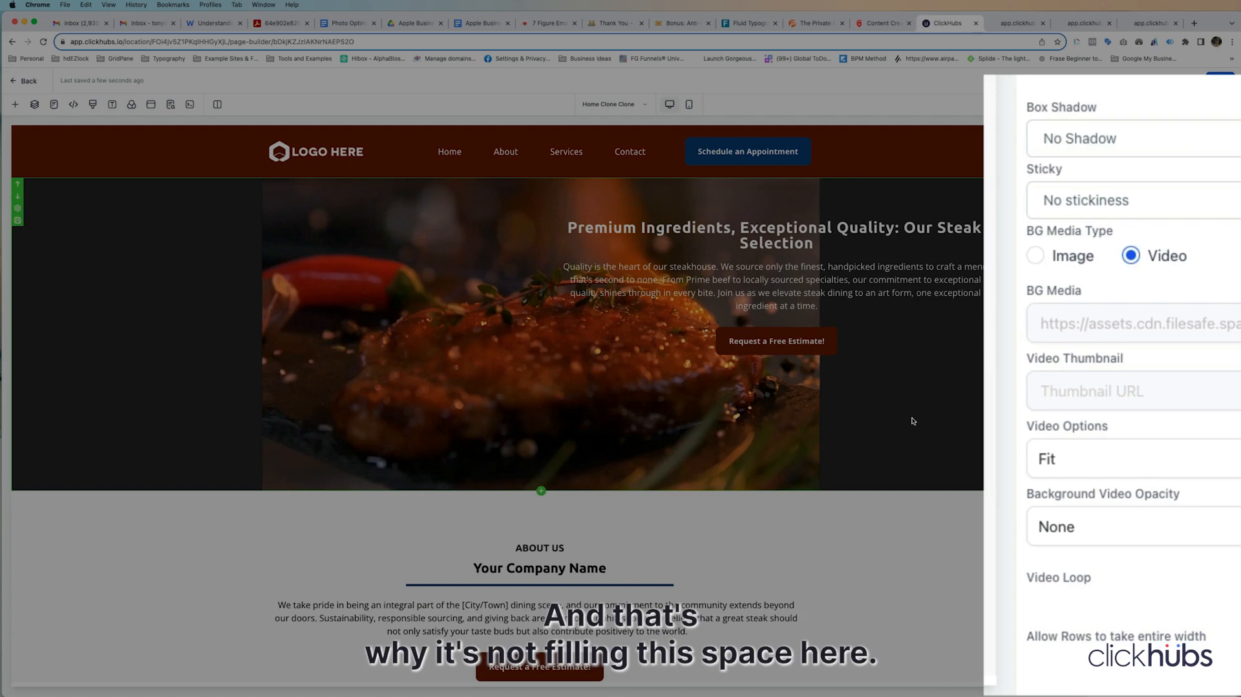
left_click(1070, 466)
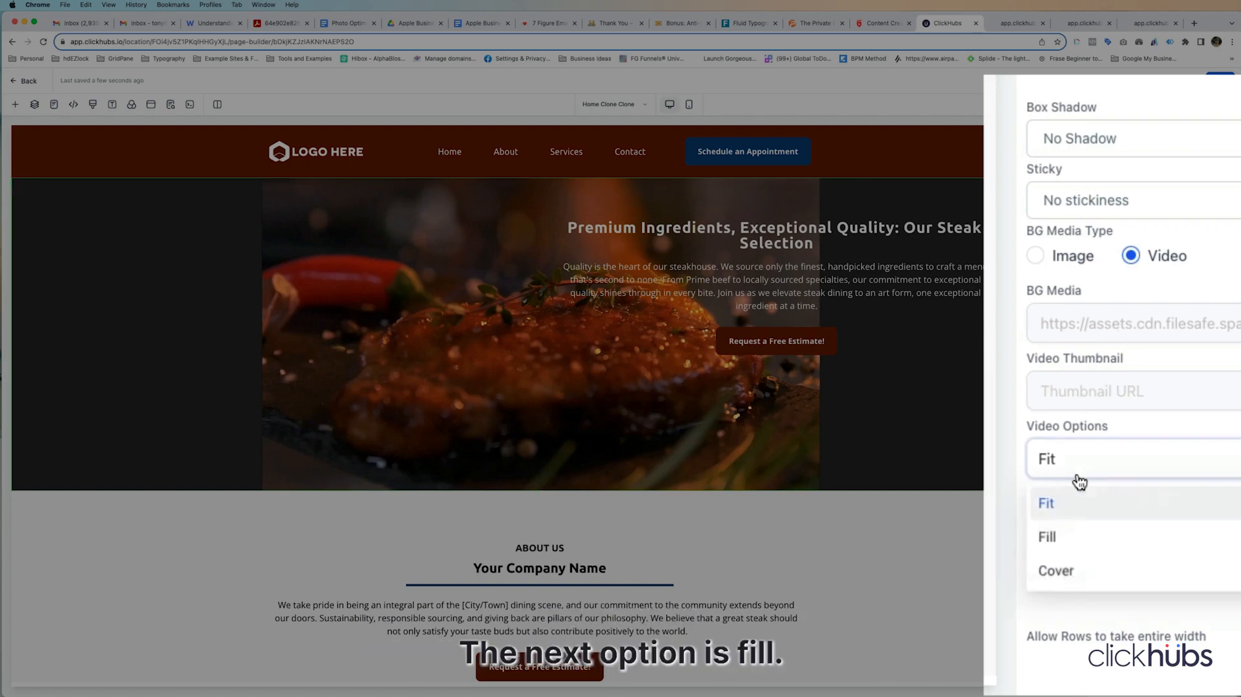
left_click(1058, 541)
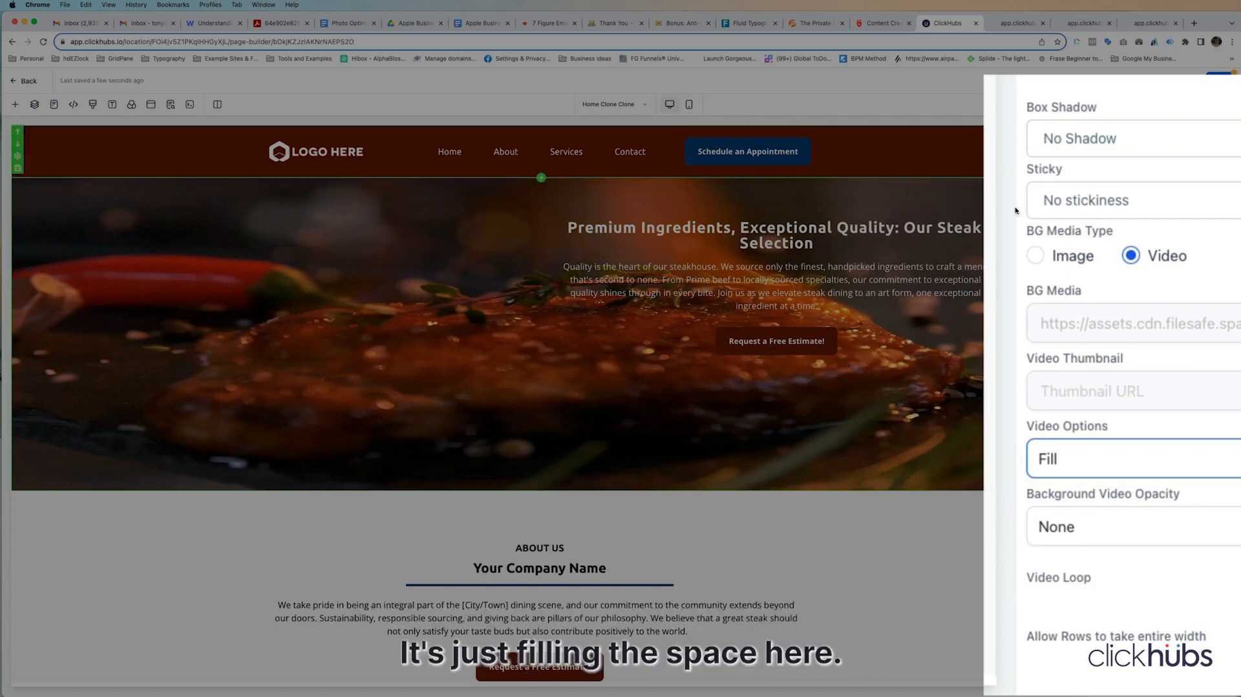
left_click(1081, 460)
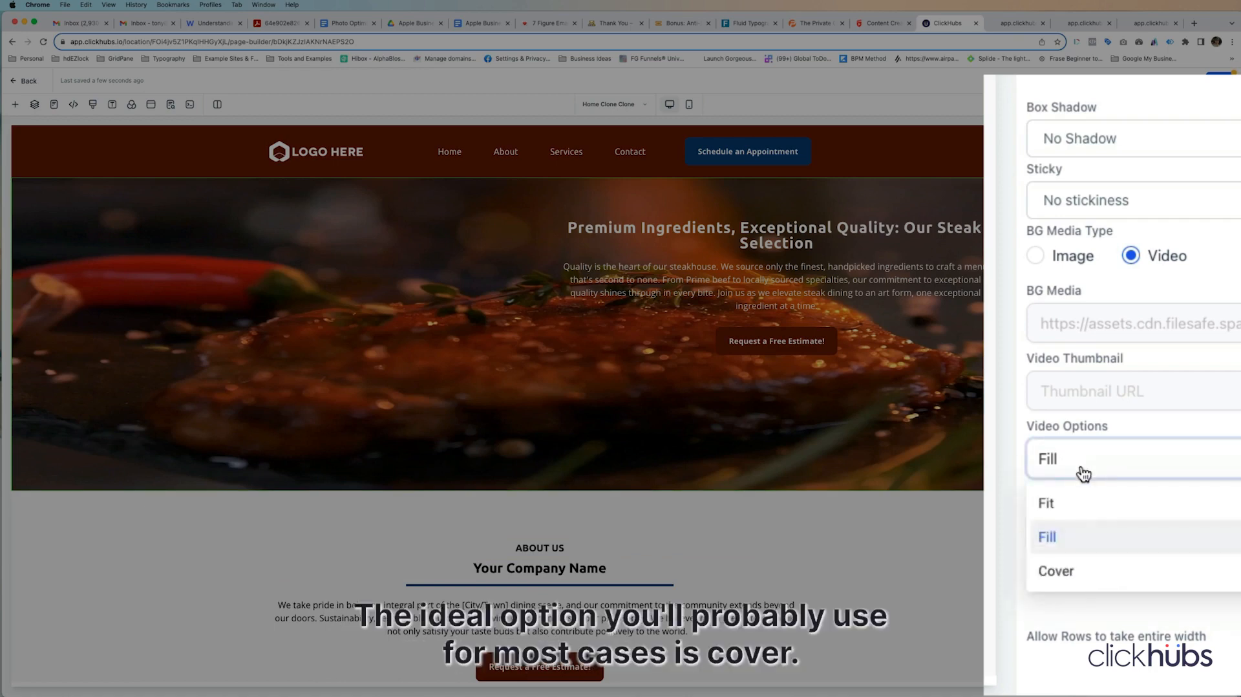
left_click(1060, 572)
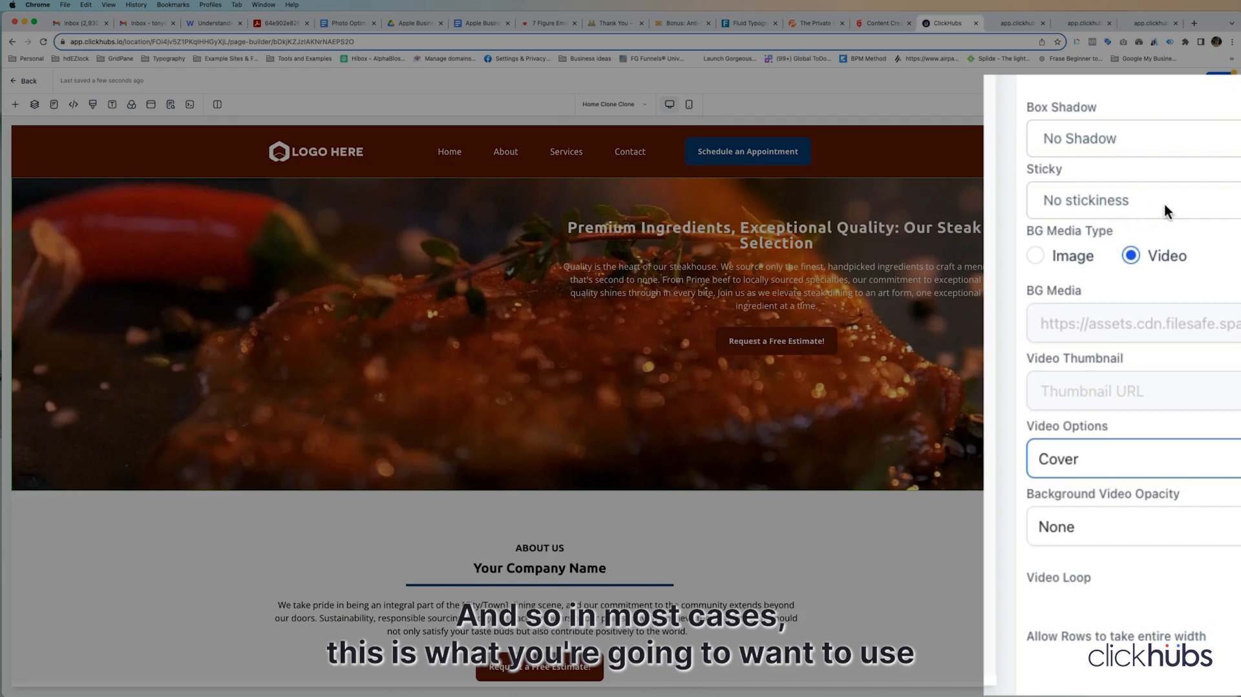
Step: Try the Light Fade, Half Fade and Heavy Fade opacity options on the hero background video
left_click(1137, 527)
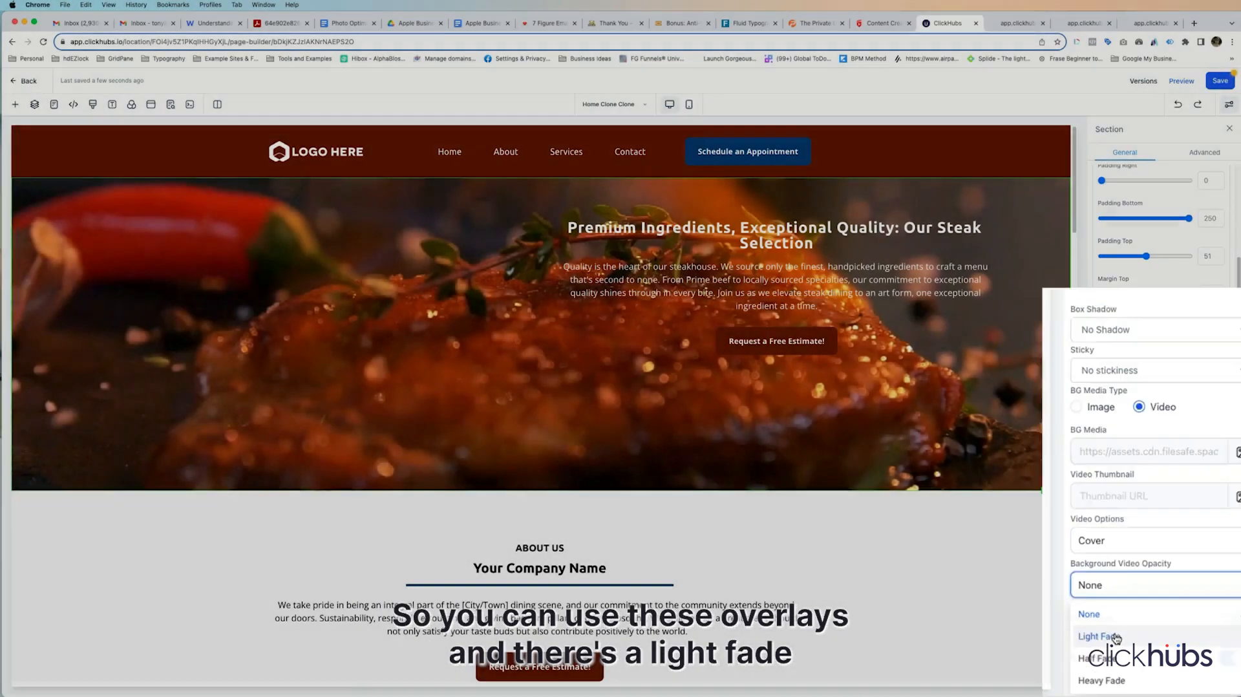
left_click(1097, 606)
left_click(1145, 614)
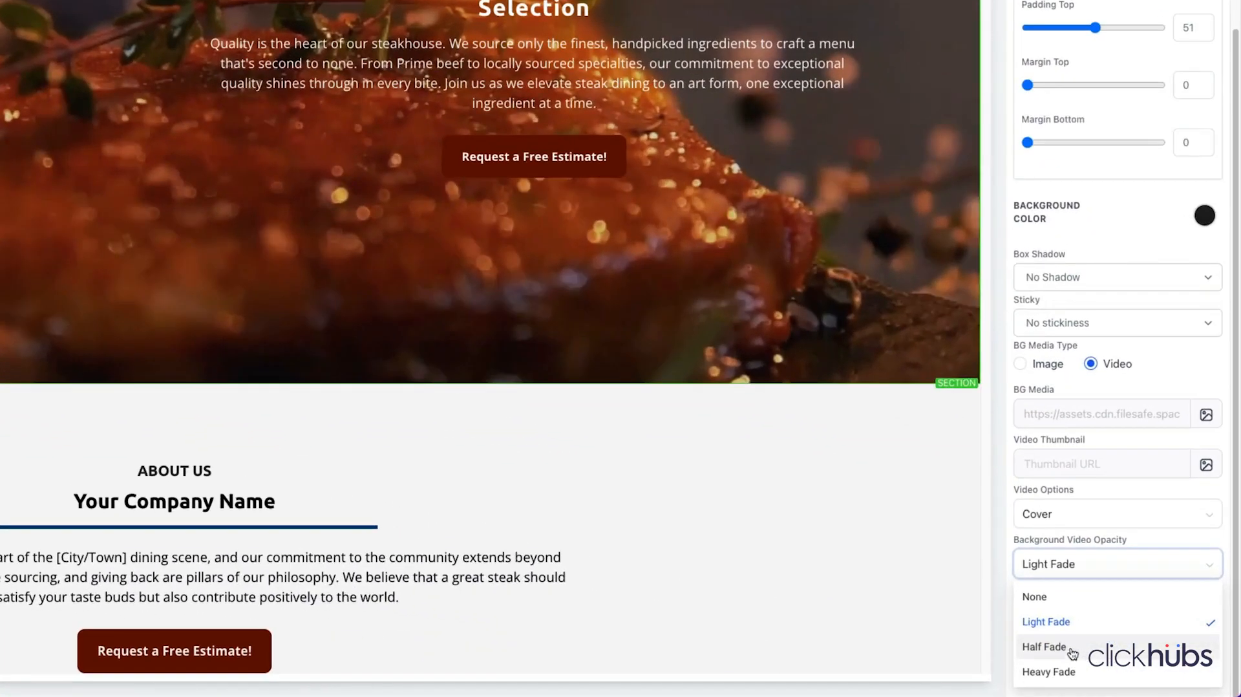
left_click(1114, 657)
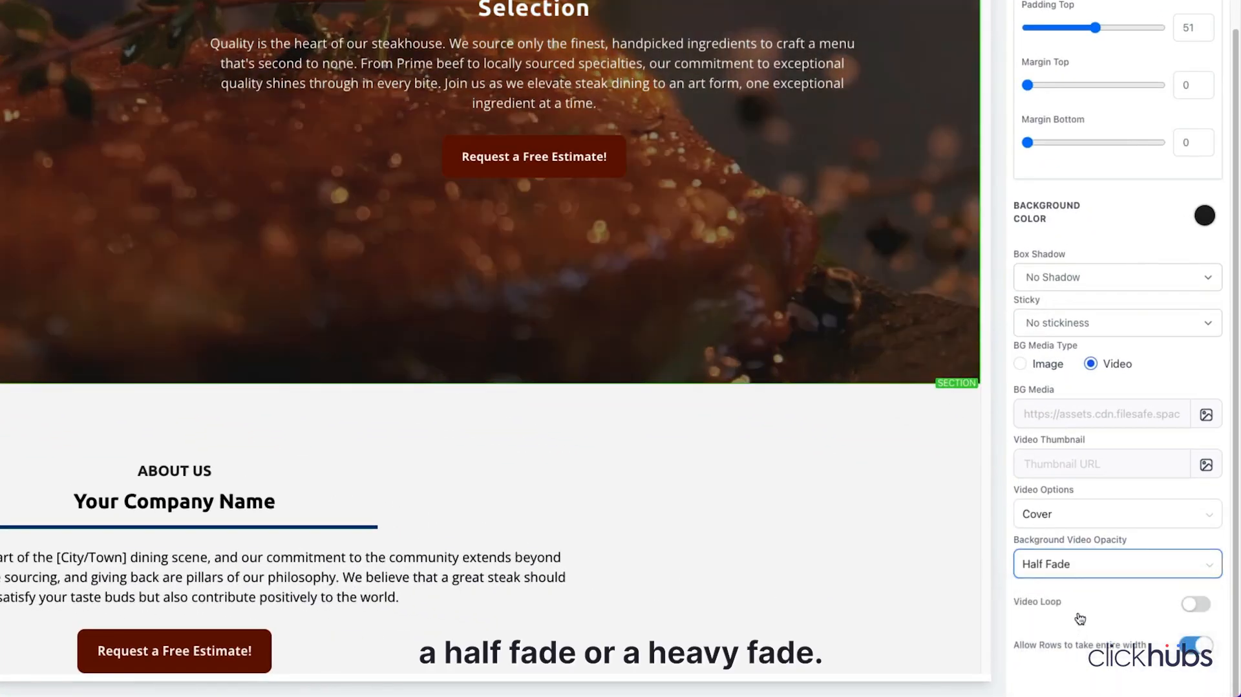
left_click(1088, 567)
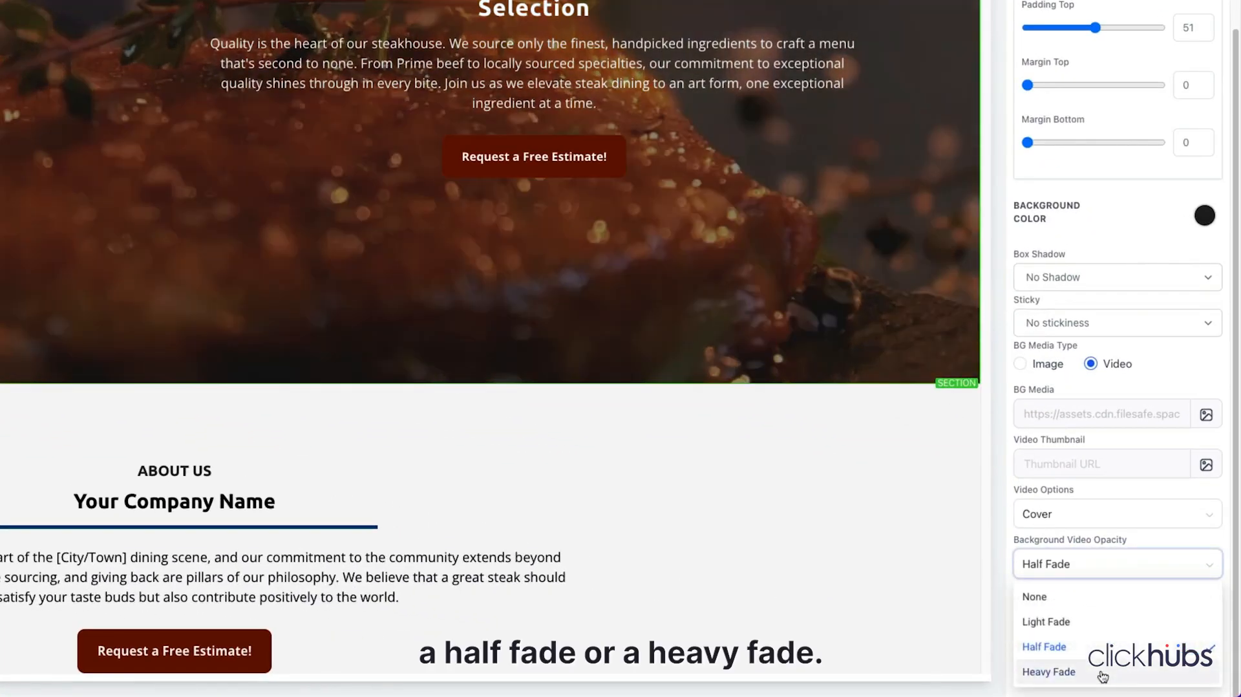
left_click(1102, 672)
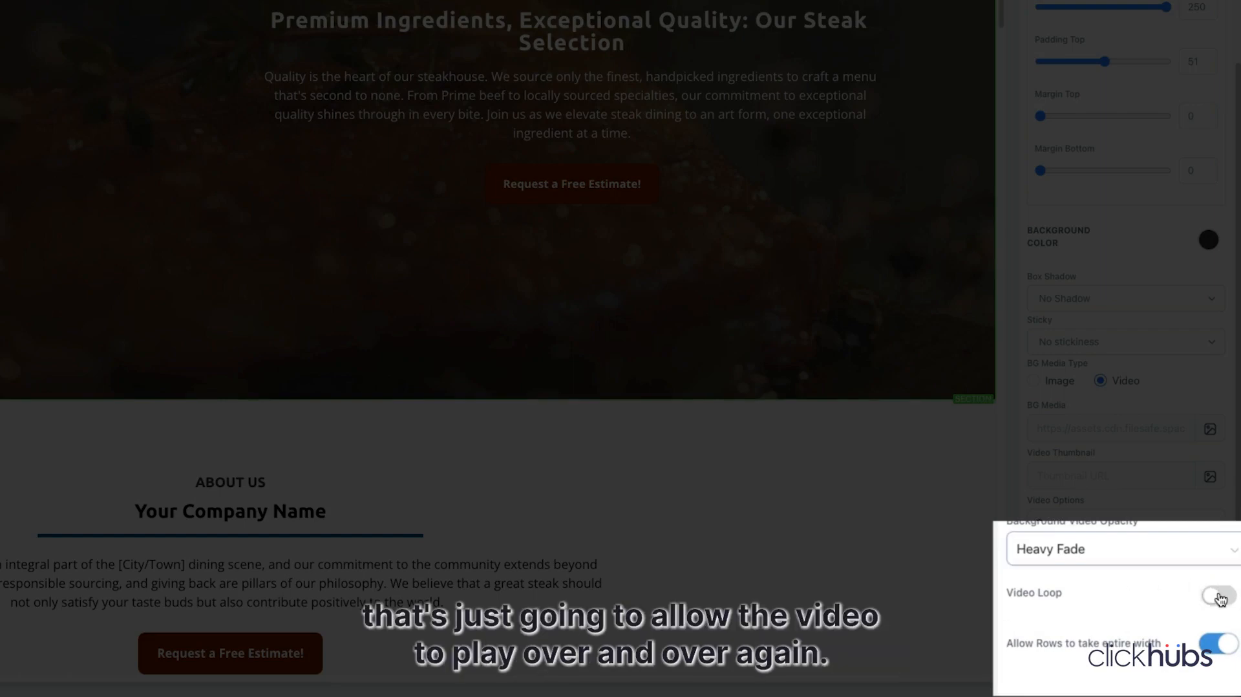
Step: Turn on looping for the hero background video and set its background video opacity to Light Fade
left_click(1220, 598)
left_click(1080, 570)
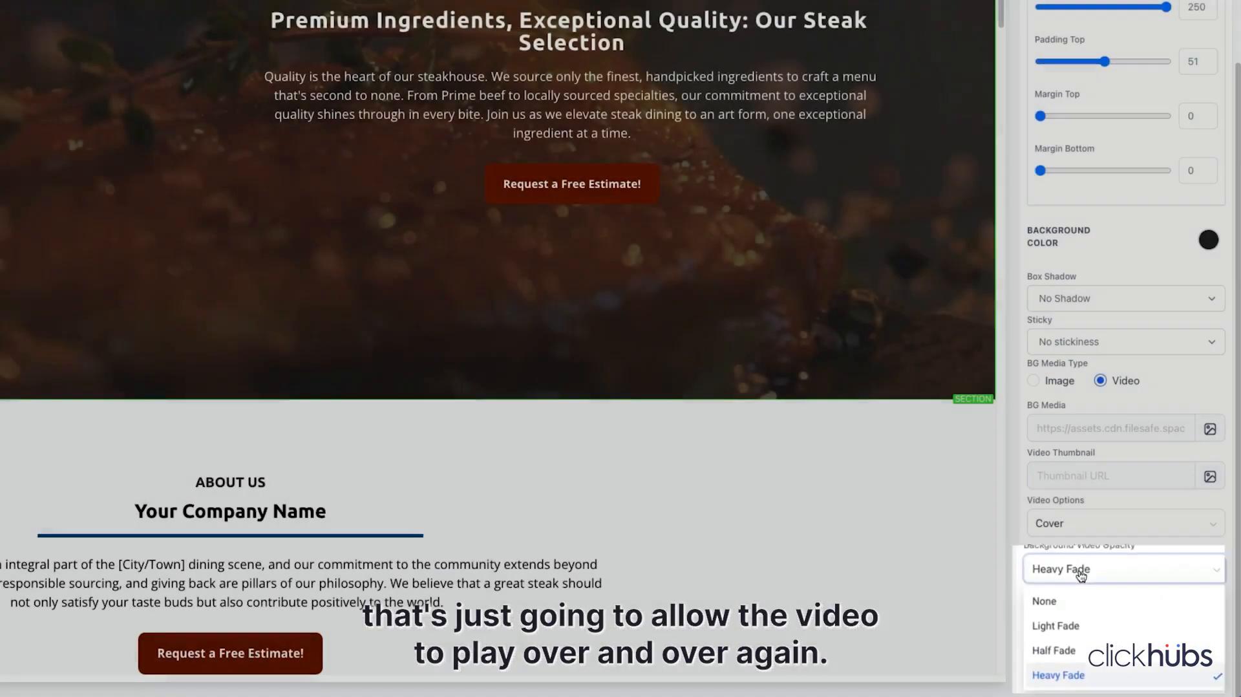
left_click(1068, 600)
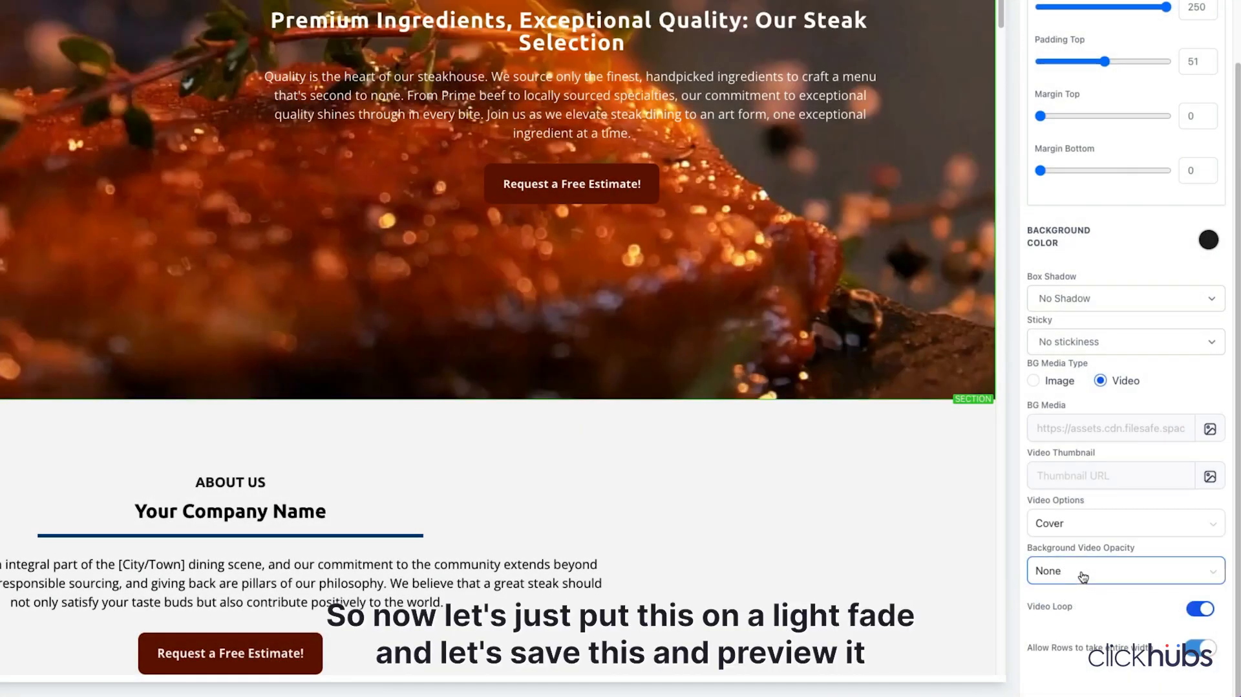
left_click(1082, 575)
left_click(1069, 625)
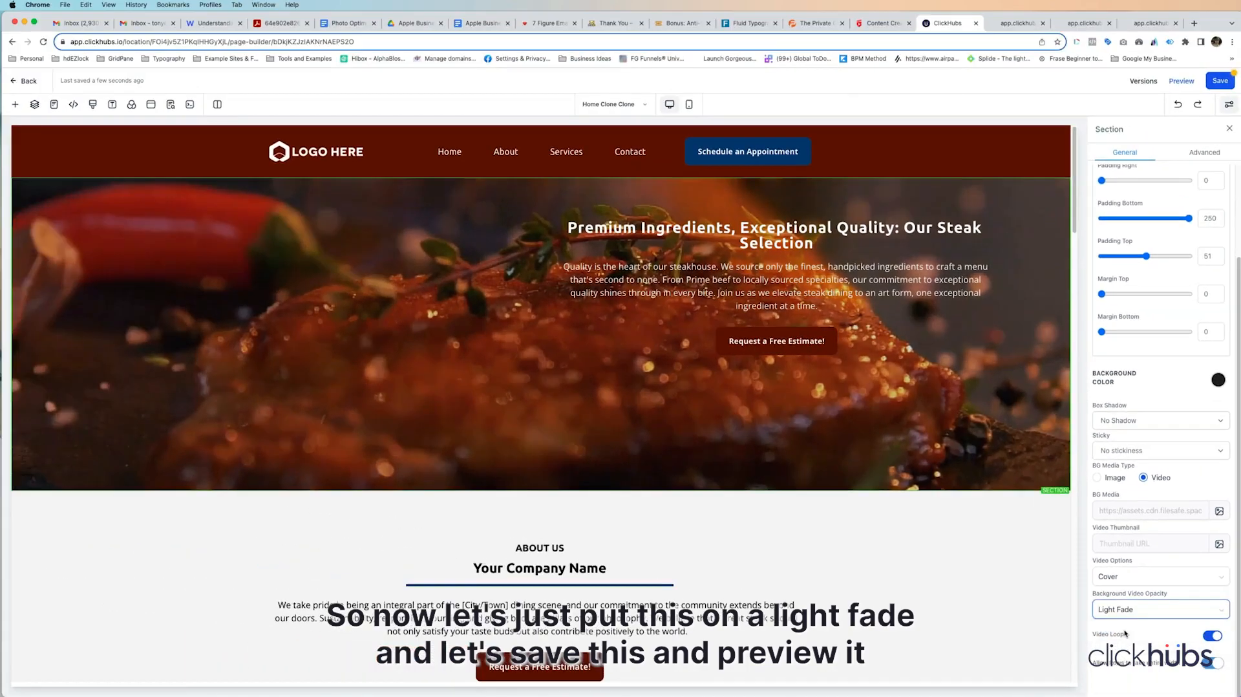
Step: Save the page, check the hero video in the browser preview and return to the page builder
left_click(1217, 80)
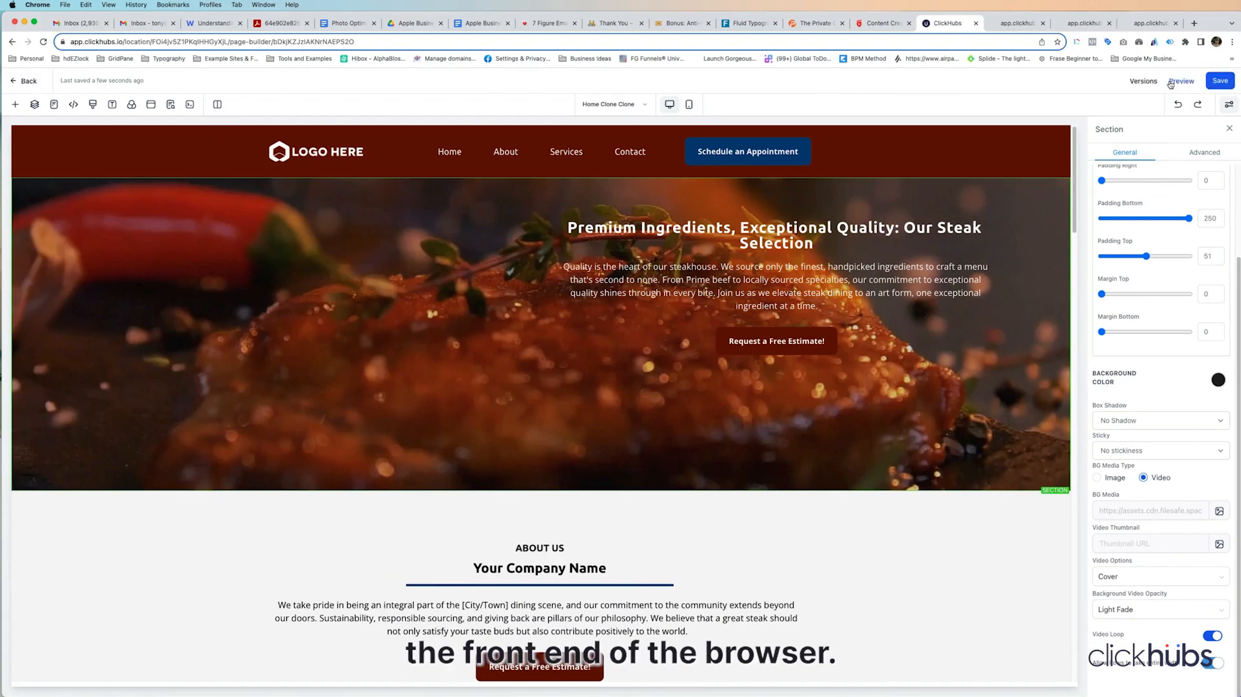
left_click(1171, 82)
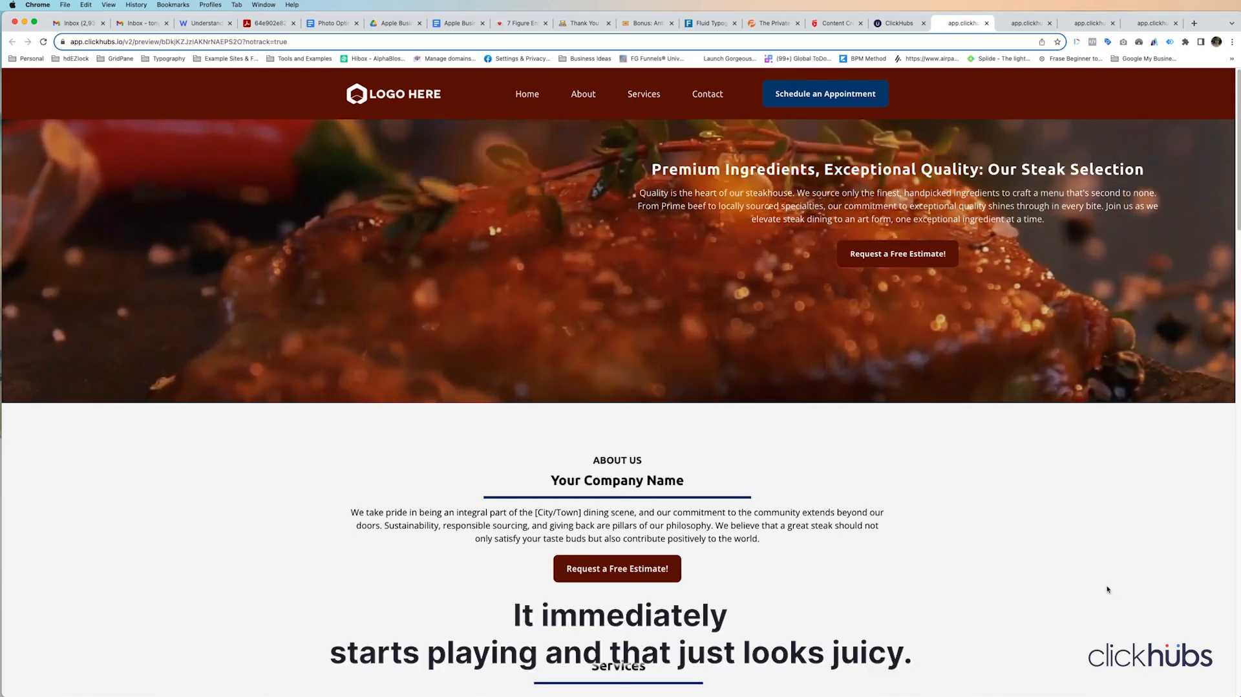
left_click(908, 29)
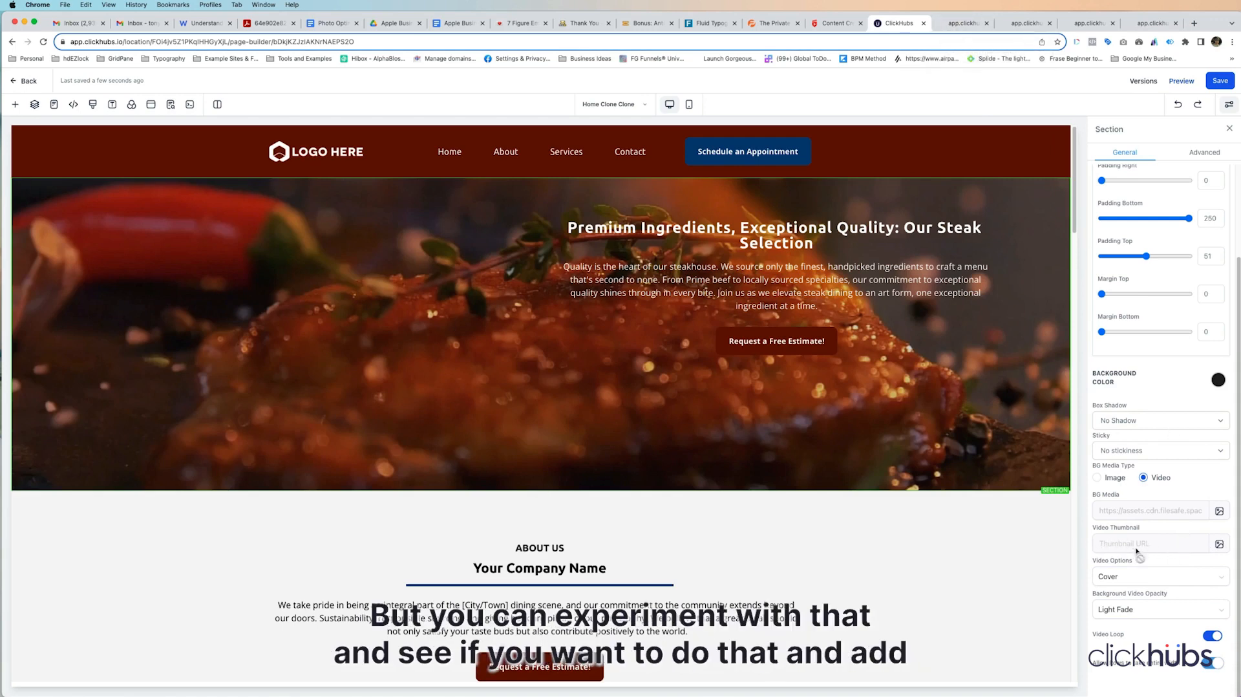
left_click(1220, 545)
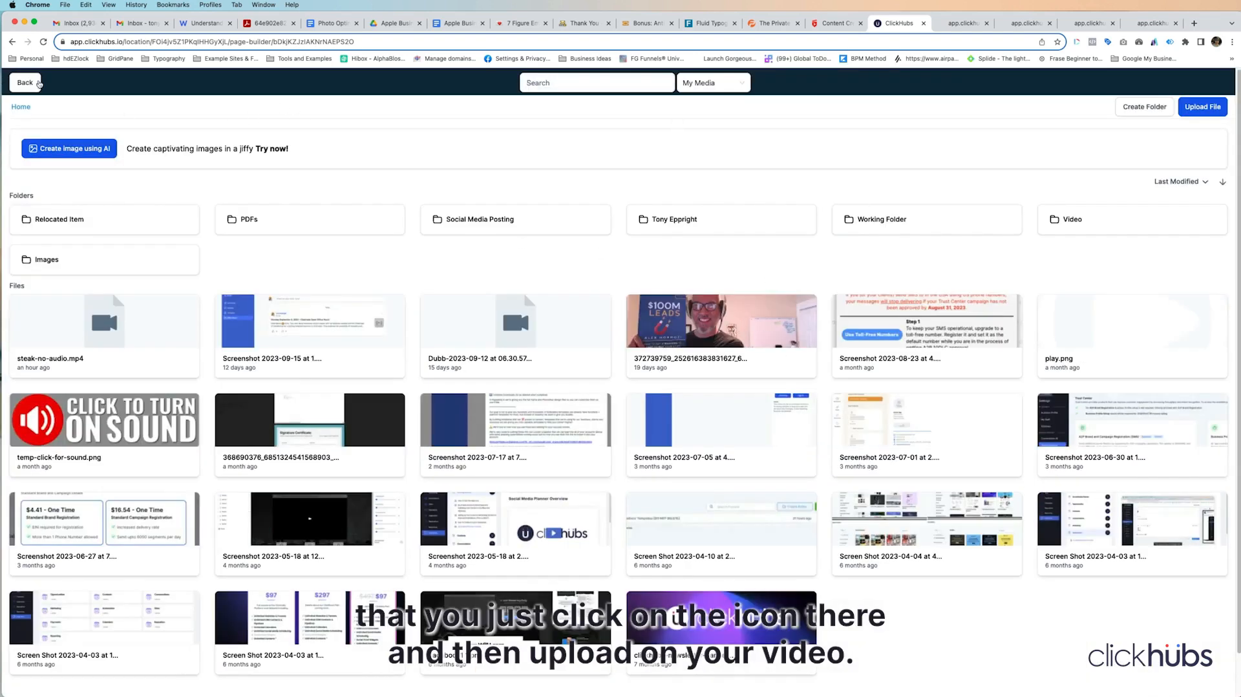
left_click(29, 82)
left_click(939, 519)
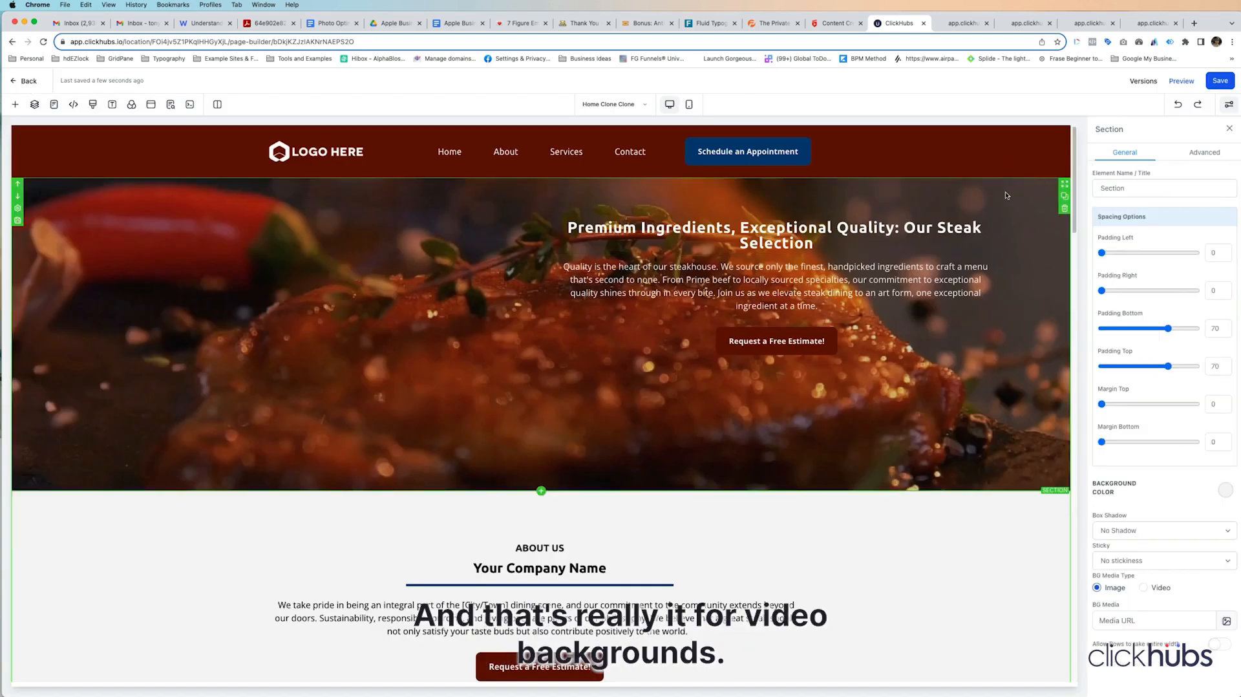
left_click(1006, 195)
Step: Set the background of the About Us two-column row to the video steak-no-audio.mp4
scroll(646, 453, "down", 3)
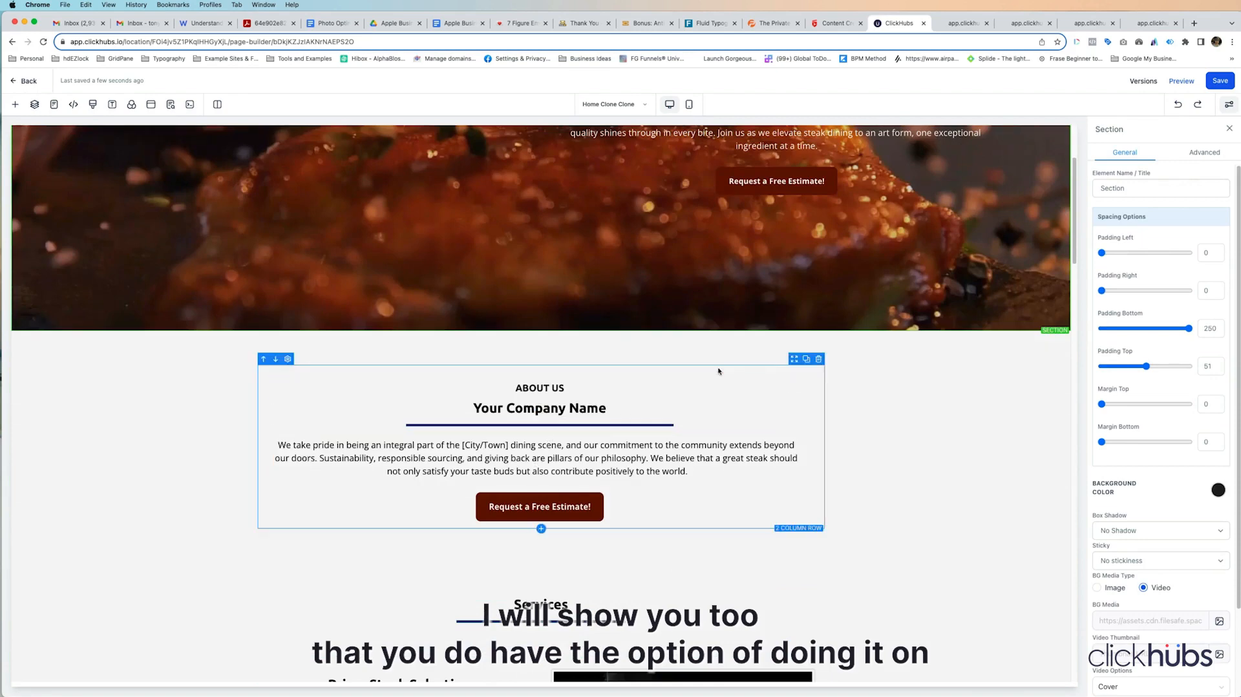
left_click(761, 370)
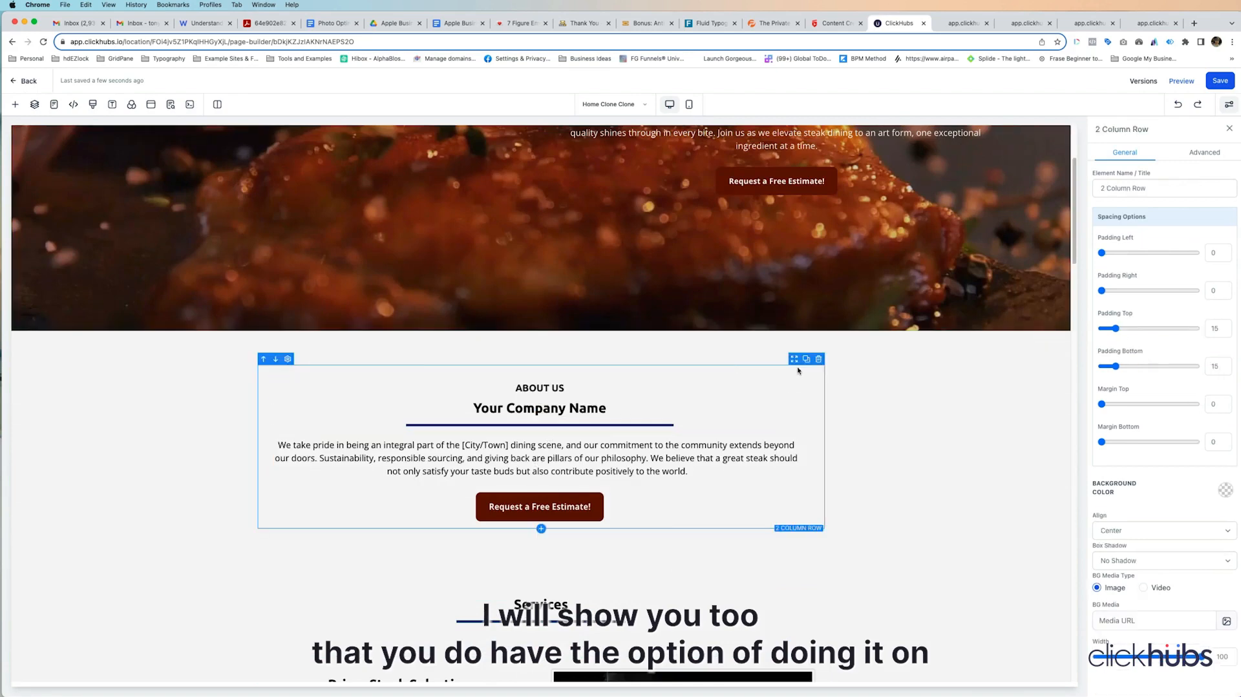
left_click(1144, 588)
left_click(1226, 621)
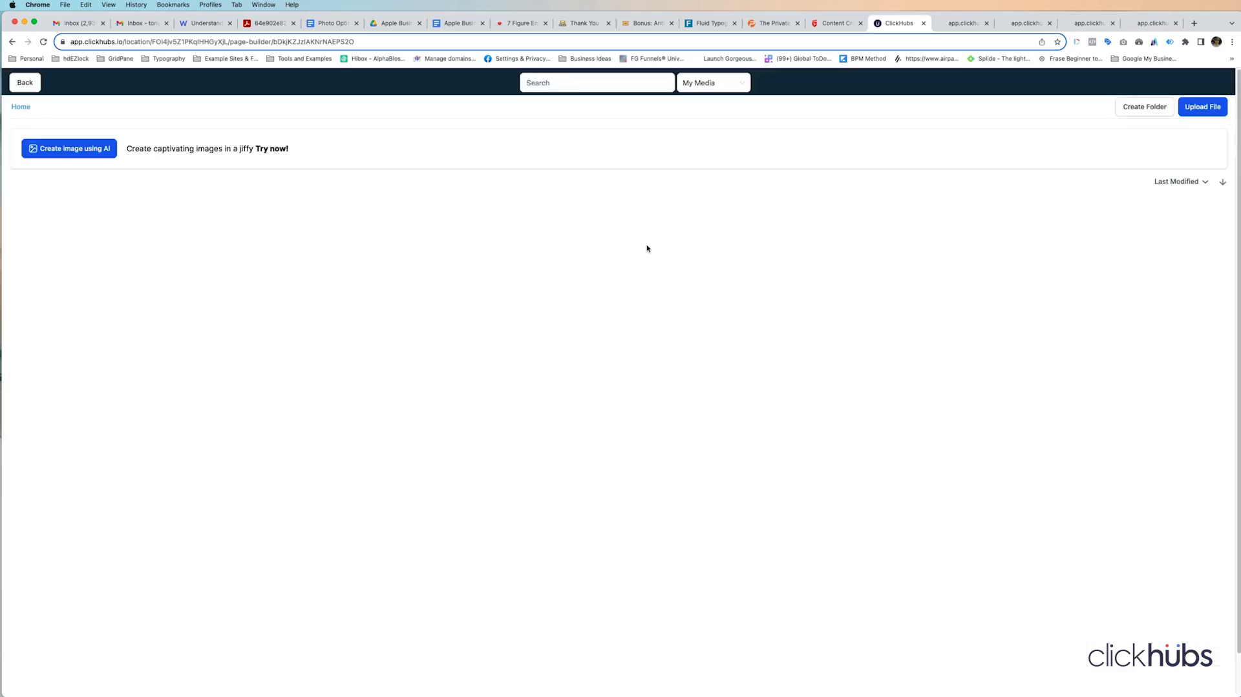
left_click(71, 368)
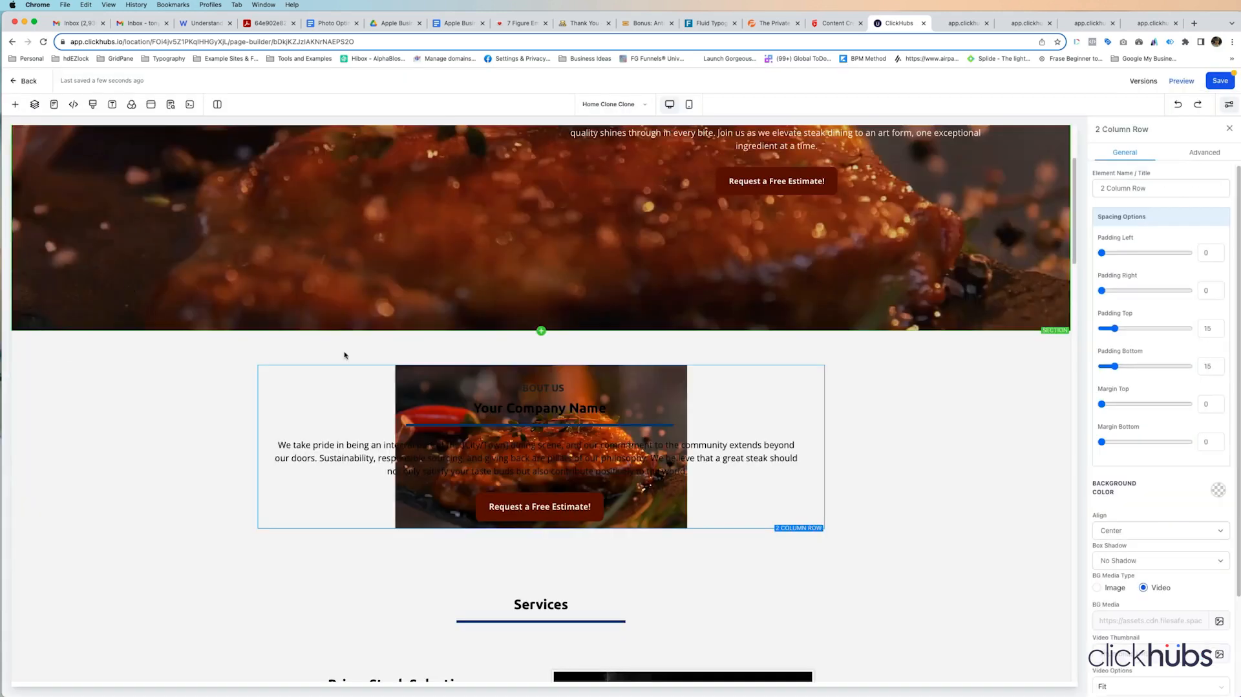
Step: Set the About Us row's background video to Cover, trying Heavy Fade and settling on Half Fade for its opacity
scroll(1141, 452, "down", 2)
left_click(1141, 550)
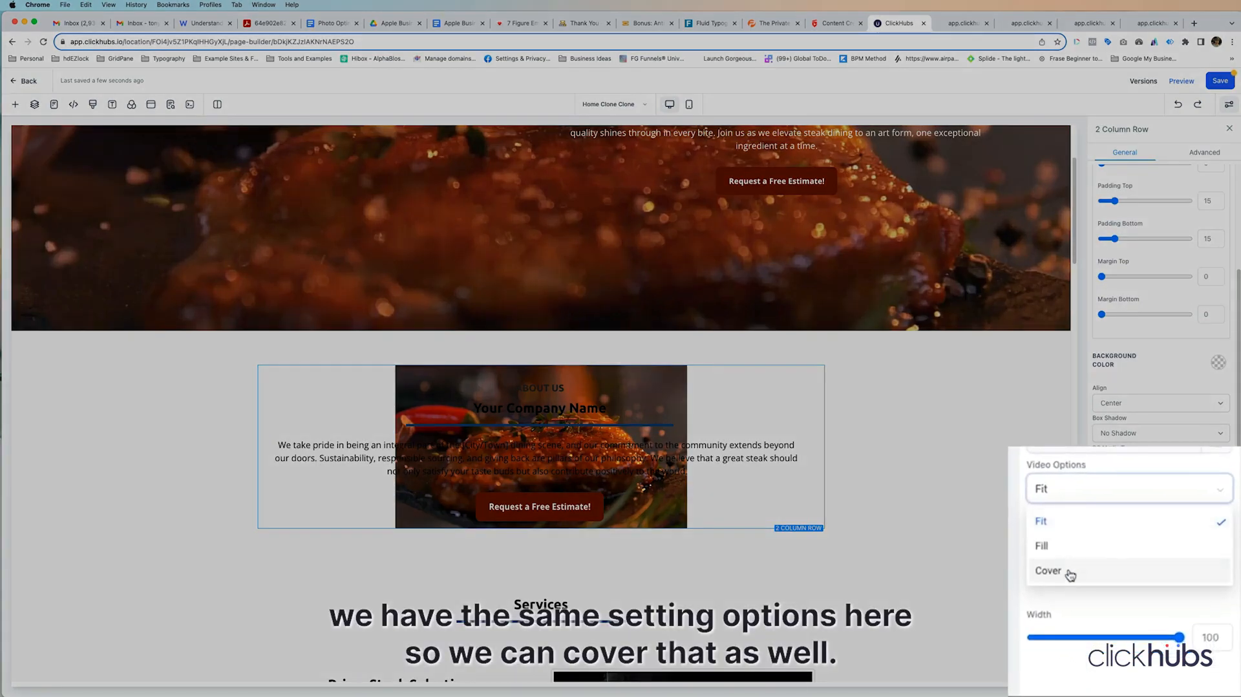
left_click(1114, 610)
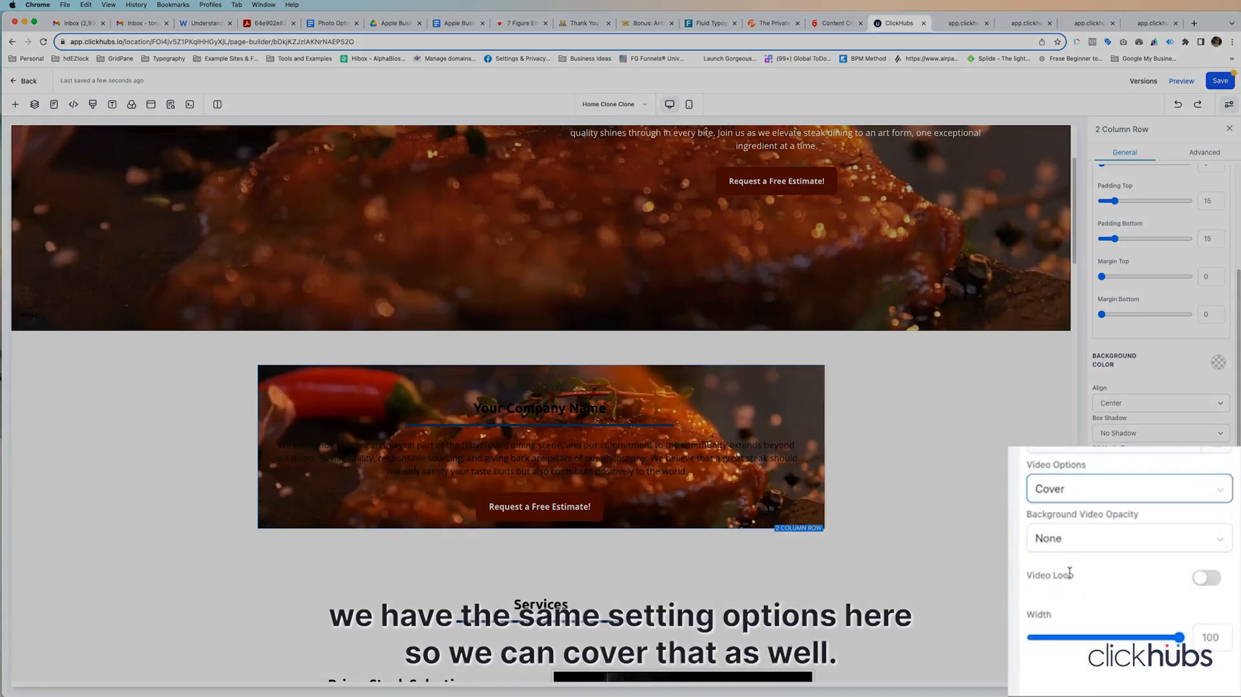
left_click(1114, 547)
left_click(1084, 645)
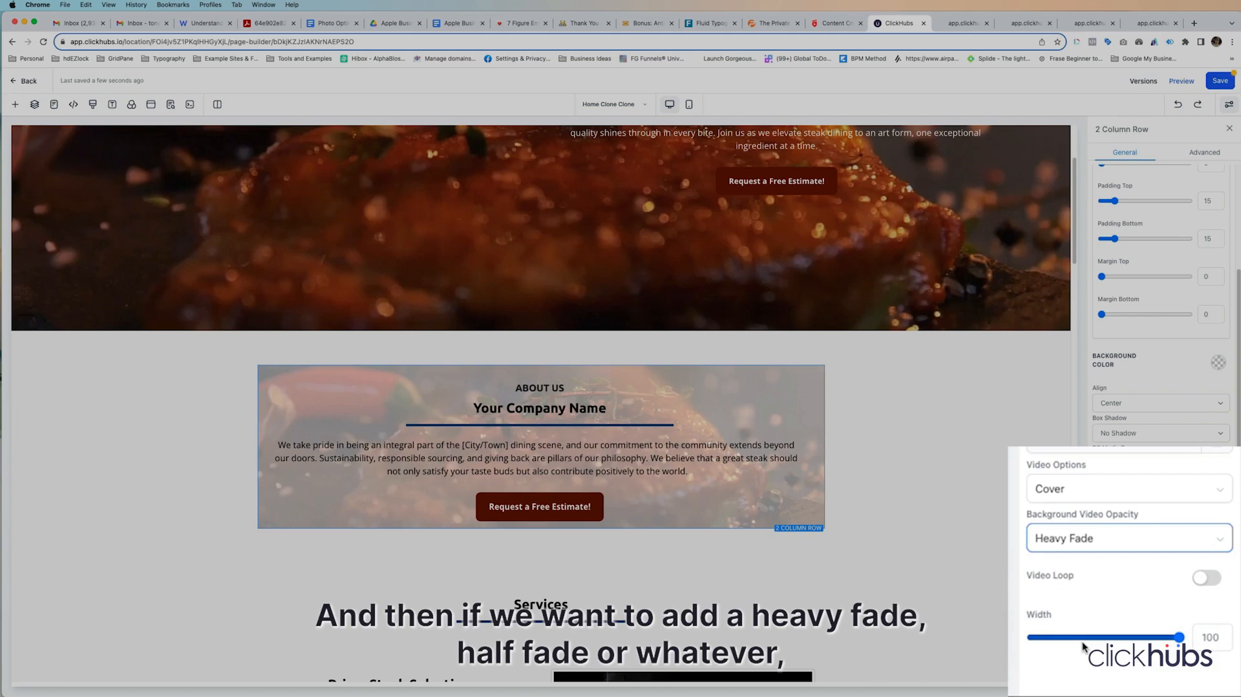
left_click(1093, 545)
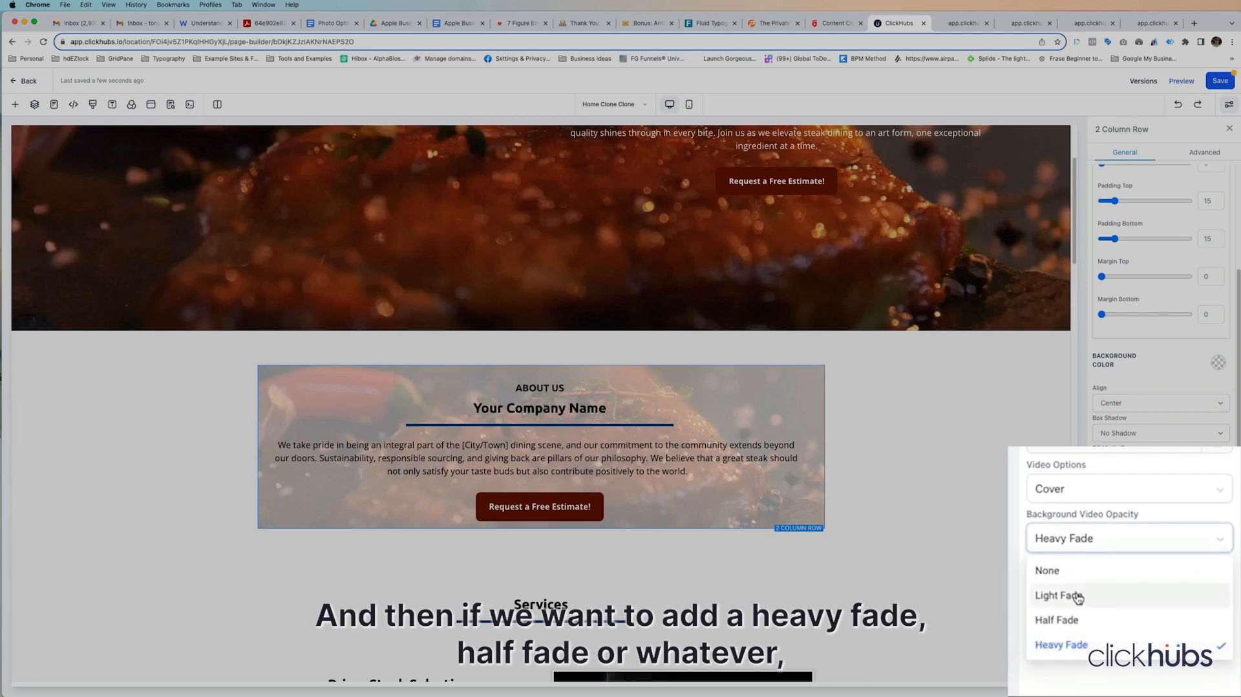
left_click(1071, 621)
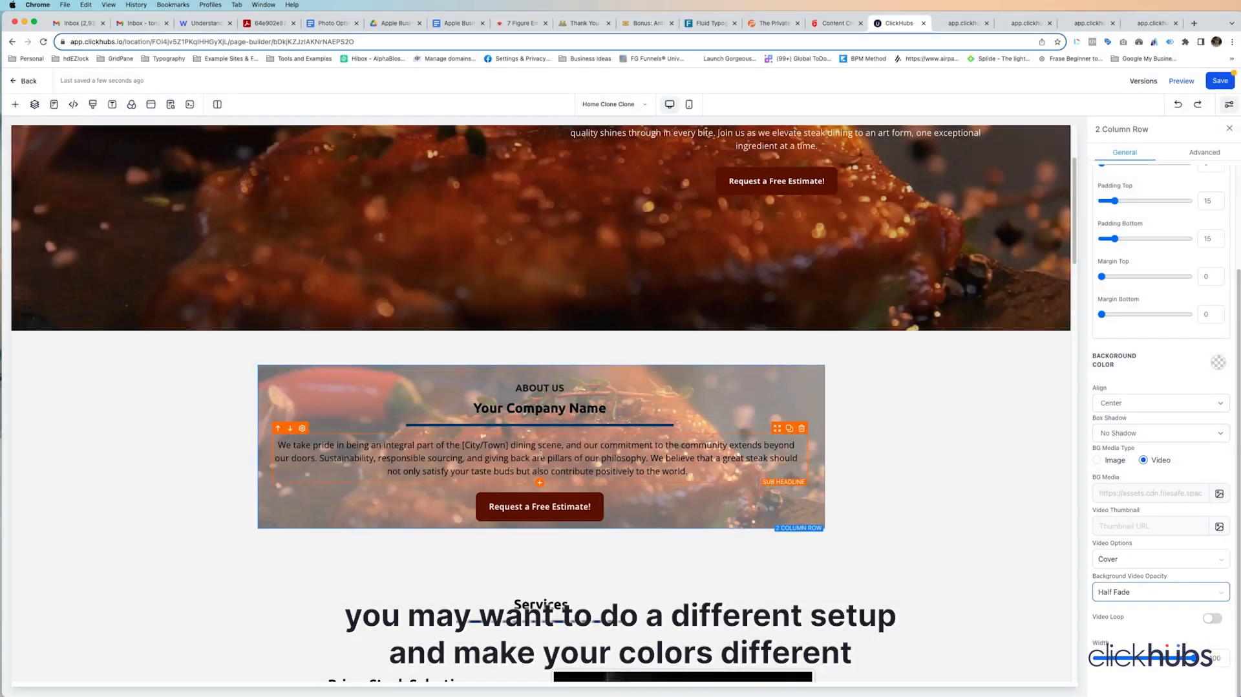
Step: Set the background of the Services column beside Prime Steak Selection to the steak video from the media library
scroll(933, 481, "down", 6)
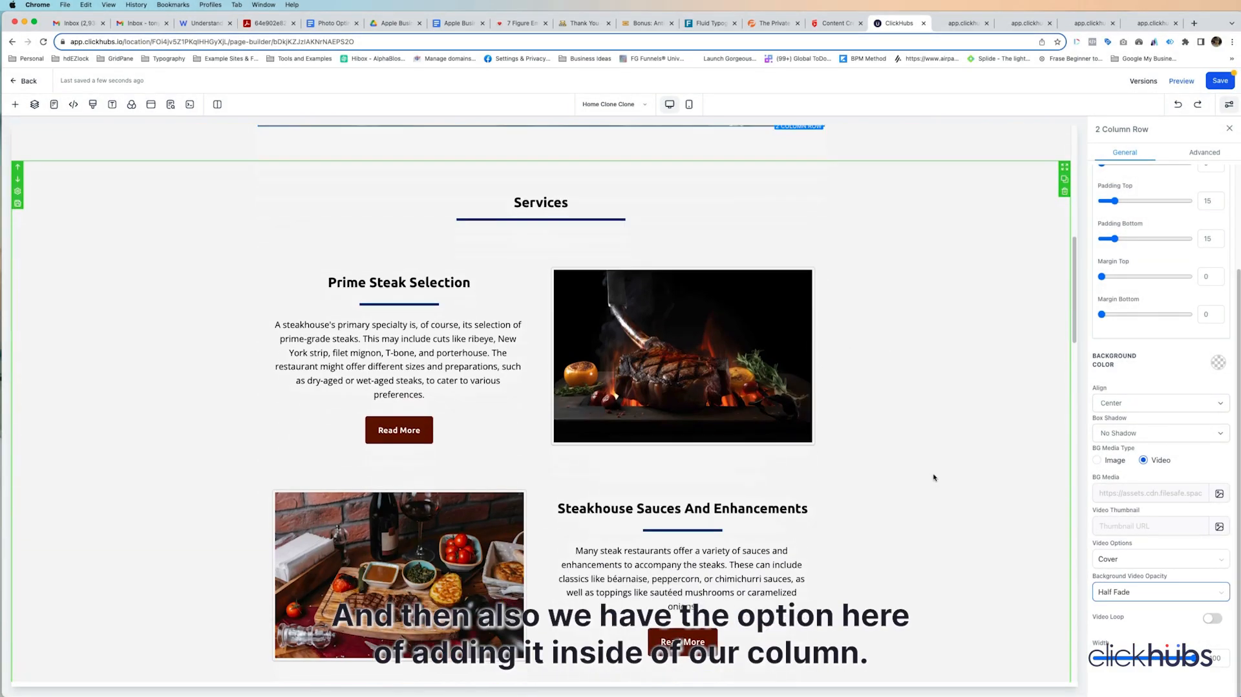
left_click(760, 269)
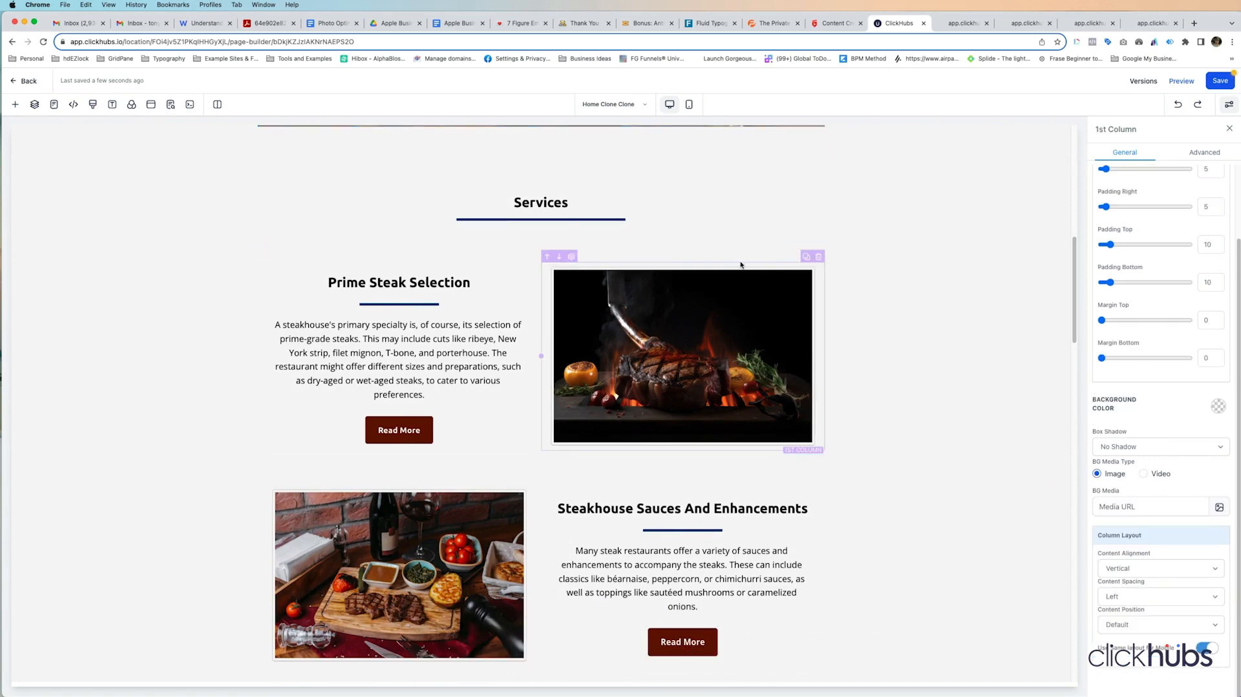
left_click(1143, 474)
left_click(1219, 507)
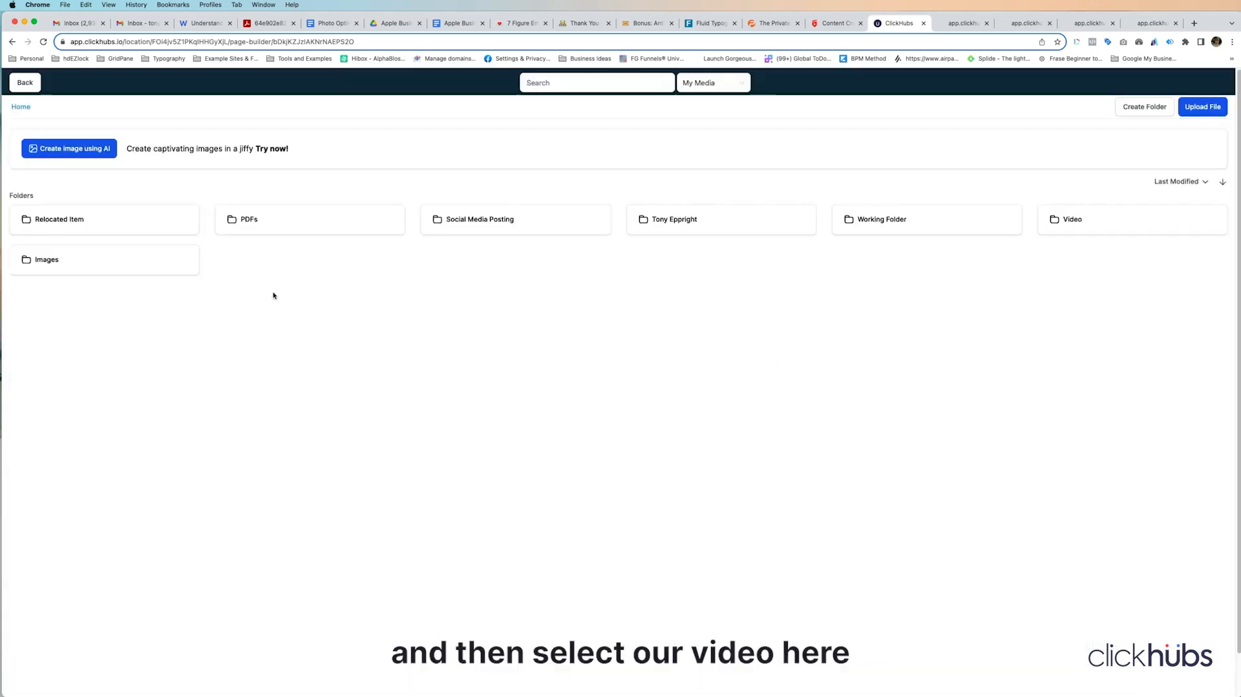
left_click(81, 309)
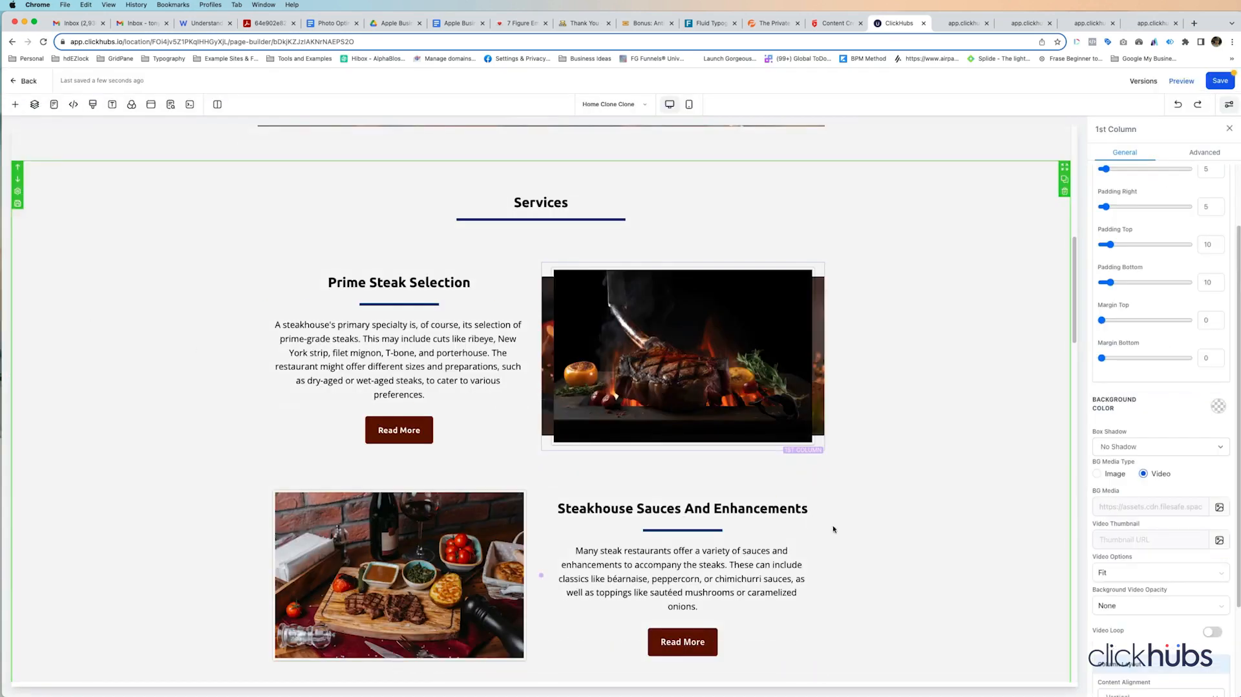
Step: Set that column's background video to Cover and delete the steak image placed over it
left_click(1137, 574)
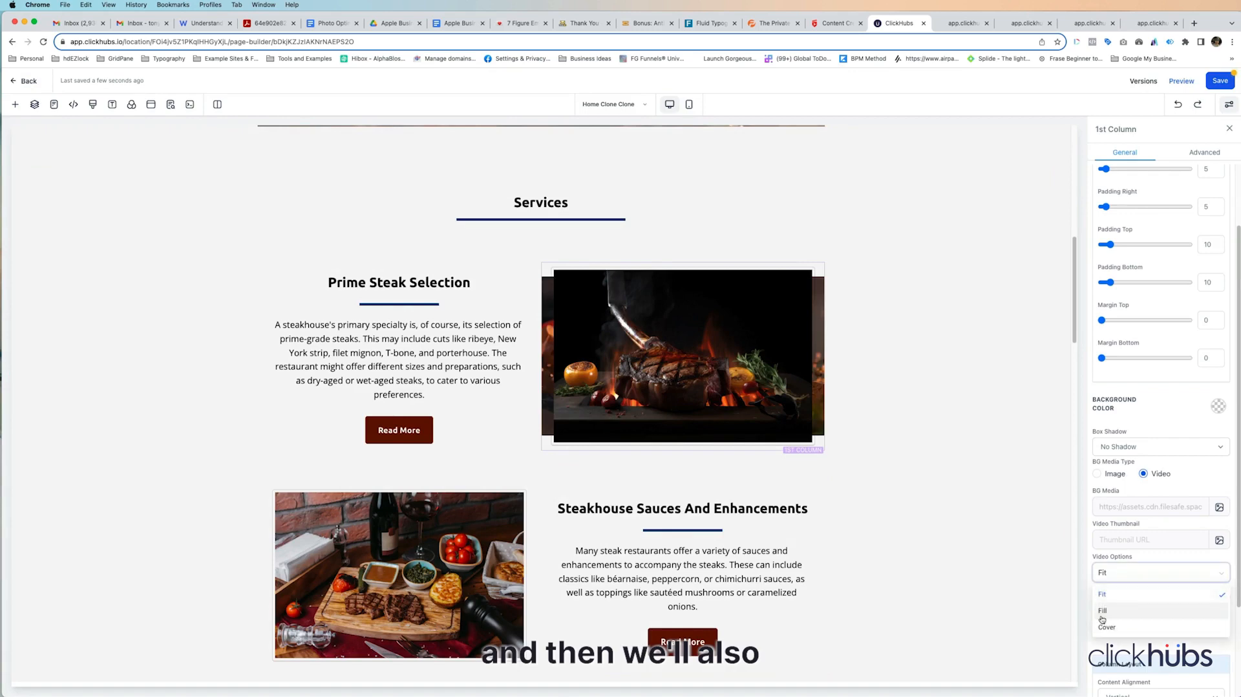
left_click(1107, 627)
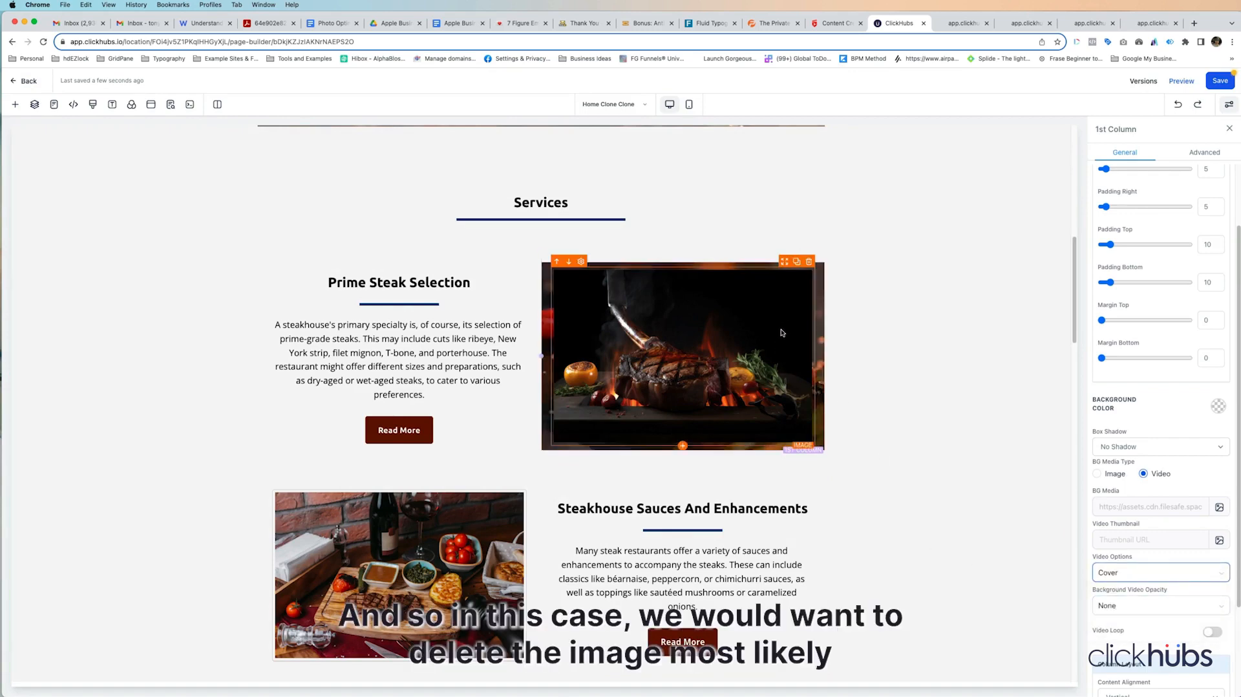
left_click(808, 262)
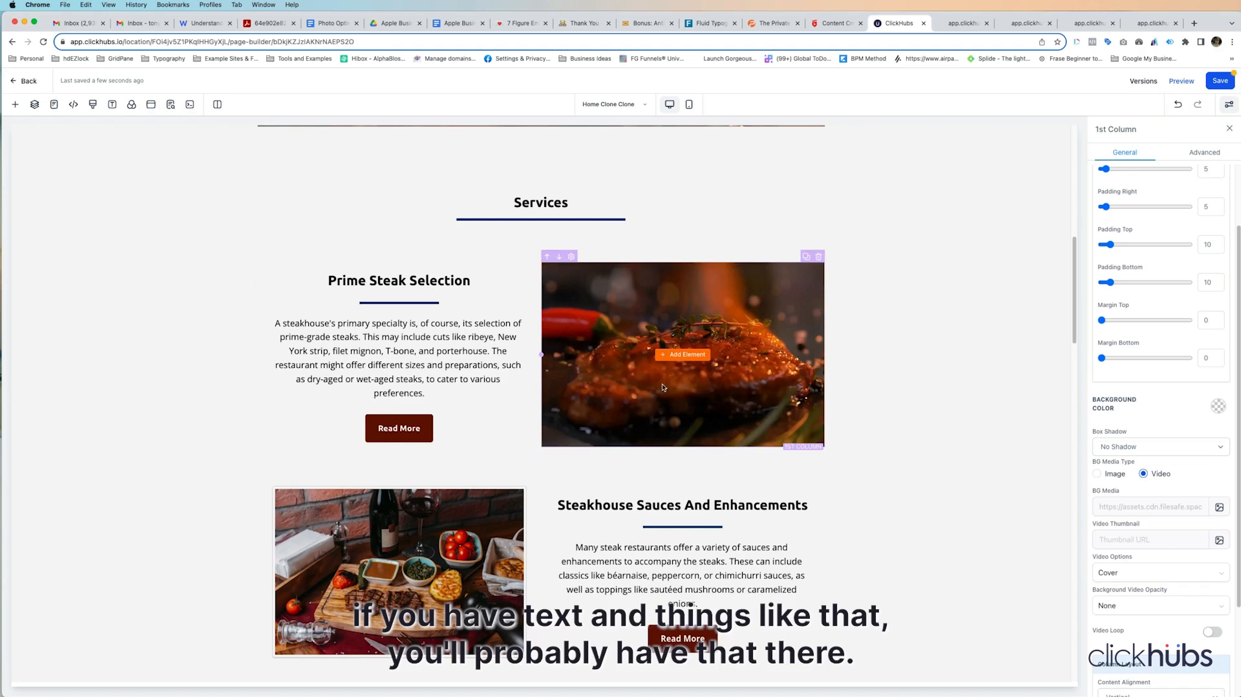
Step: Save the page and review the hero, About Us row and Services column video backgrounds in the browser preview
left_click(1212, 82)
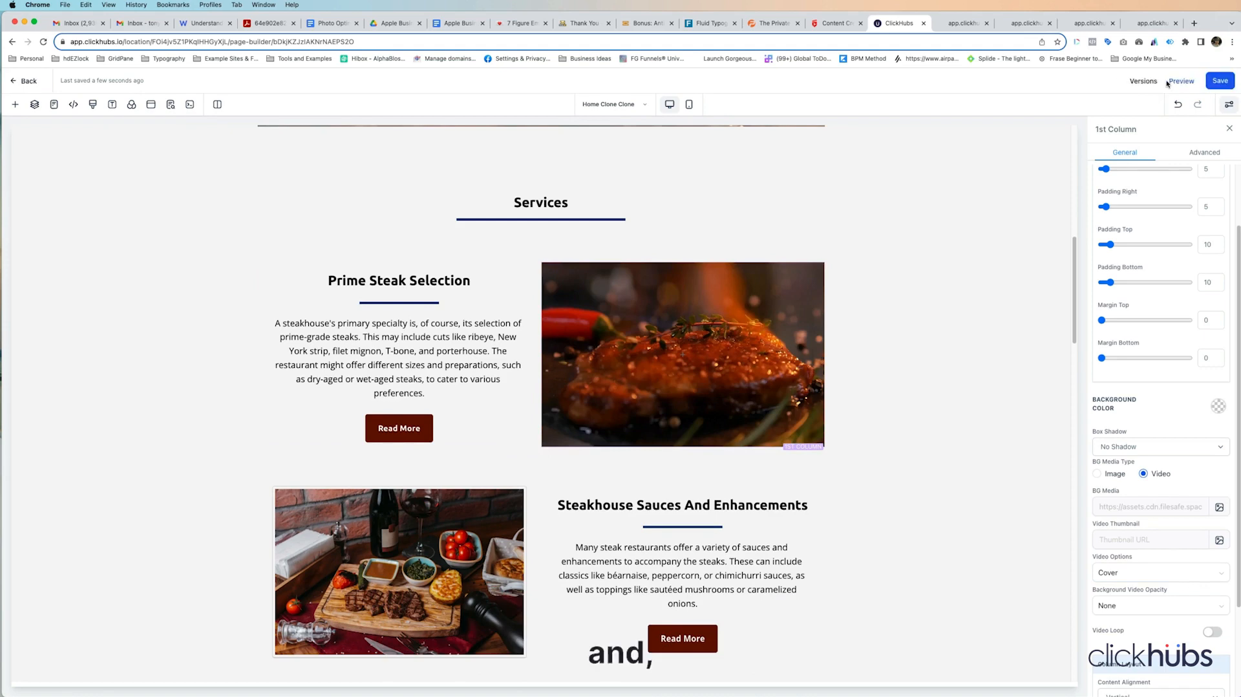
left_click(1159, 81)
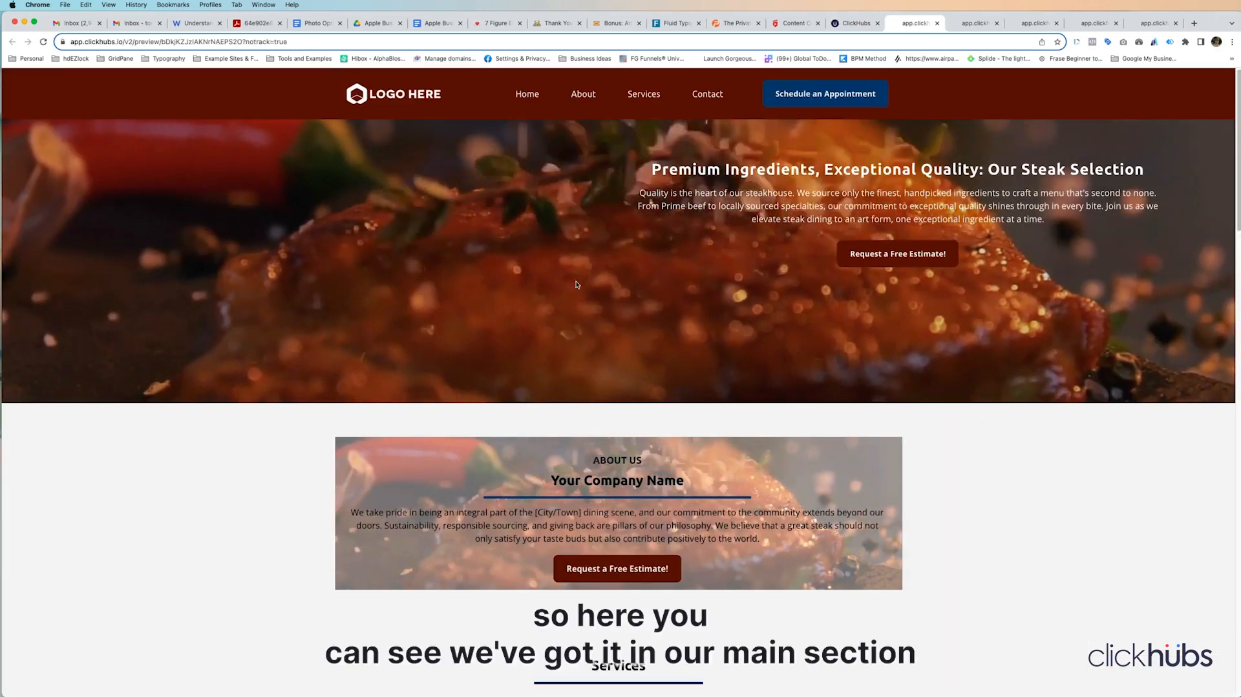
scroll(534, 550, "down", 1)
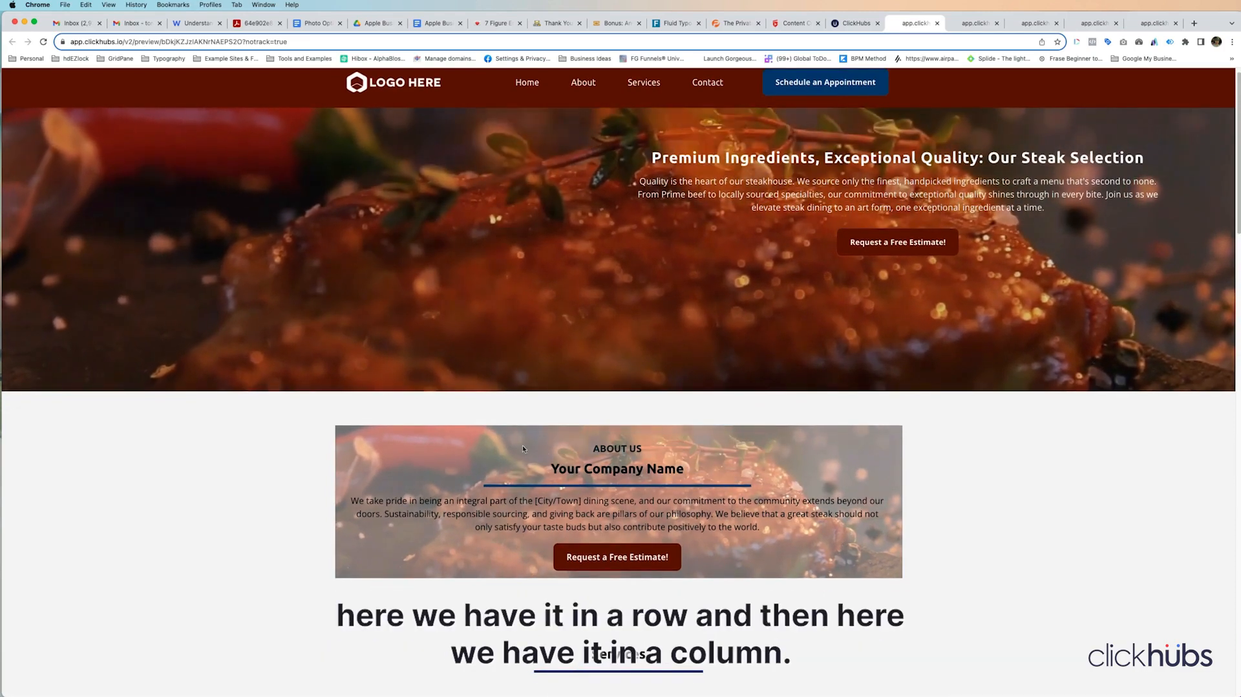
scroll(534, 550, "down", 6)
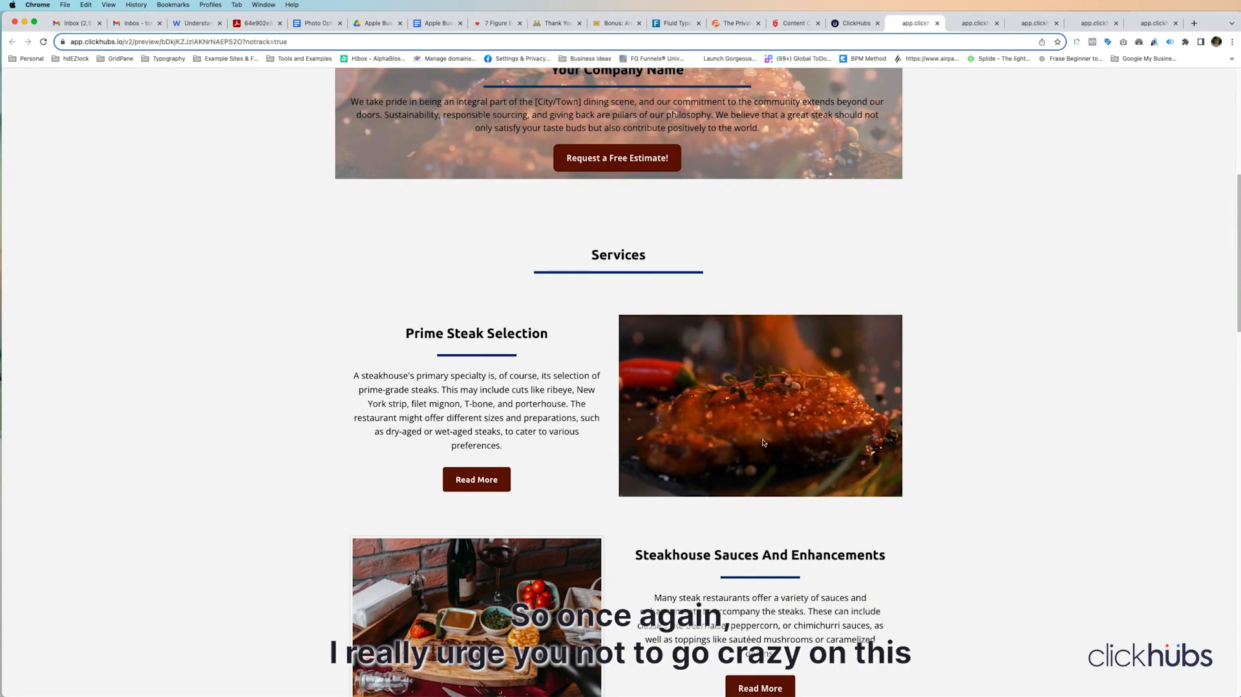
scroll(947, 501, "up", 1)
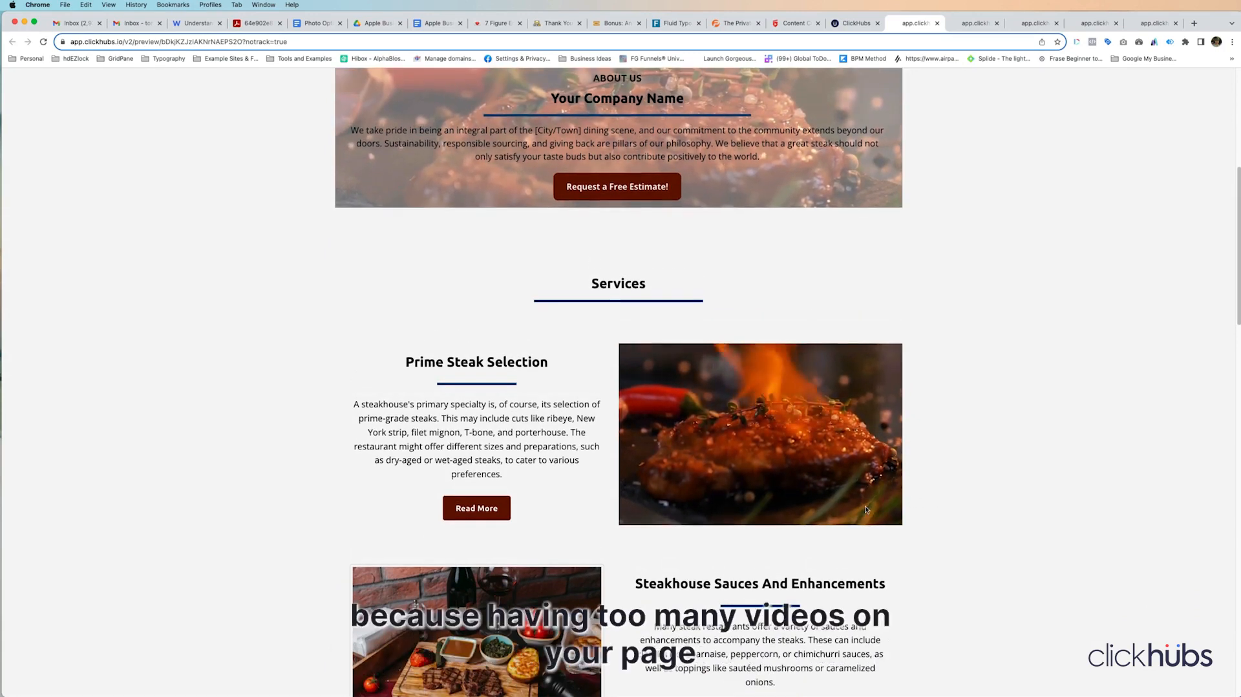
scroll(934, 531, "up", 1)
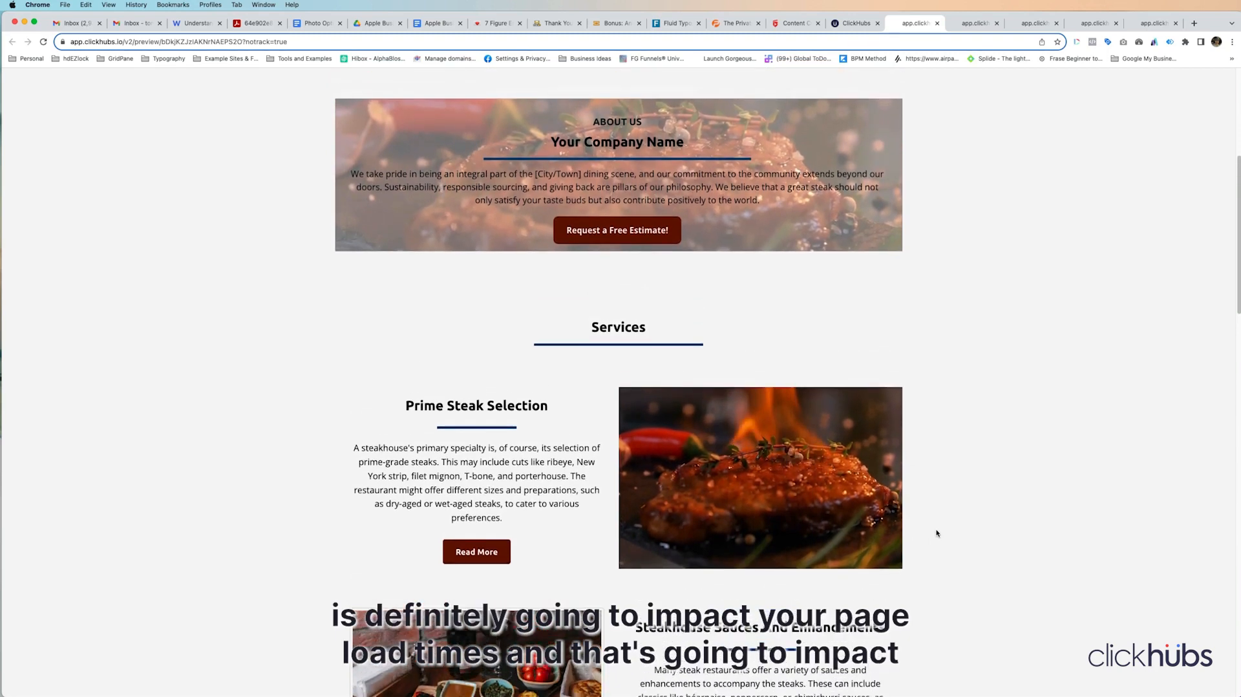
scroll(936, 533, "up", 10)
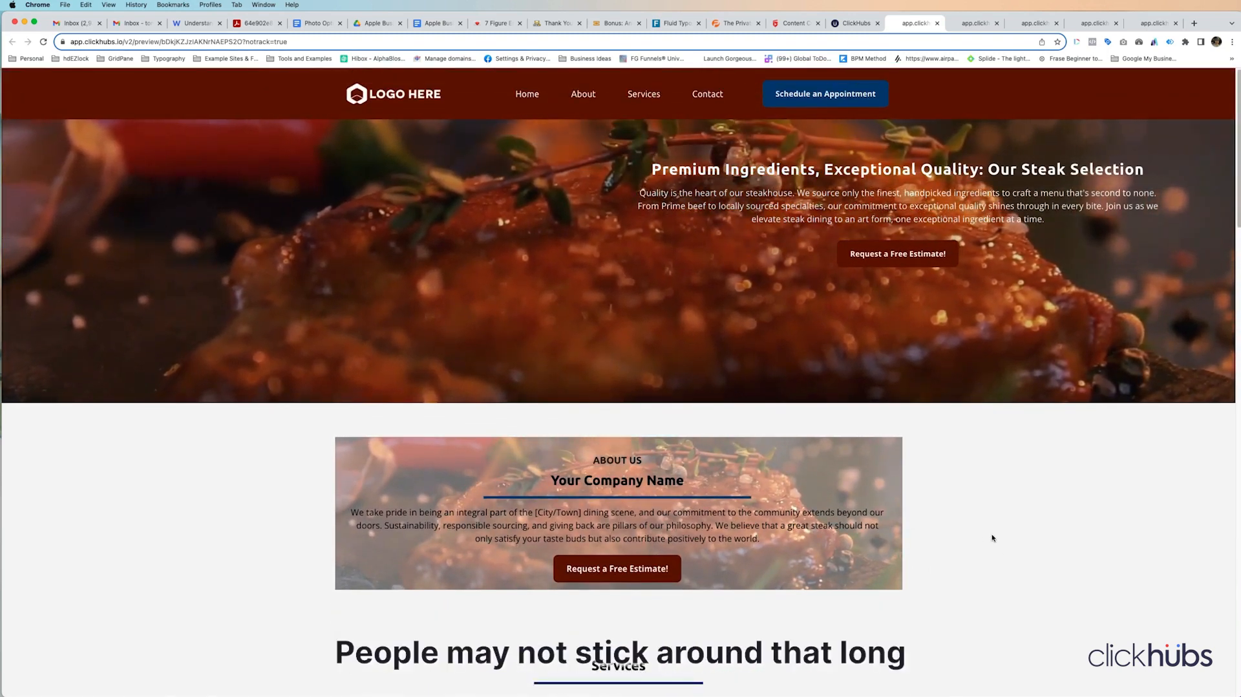
scroll(992, 537, "down", 2)
scroll(993, 535, "down", 5)
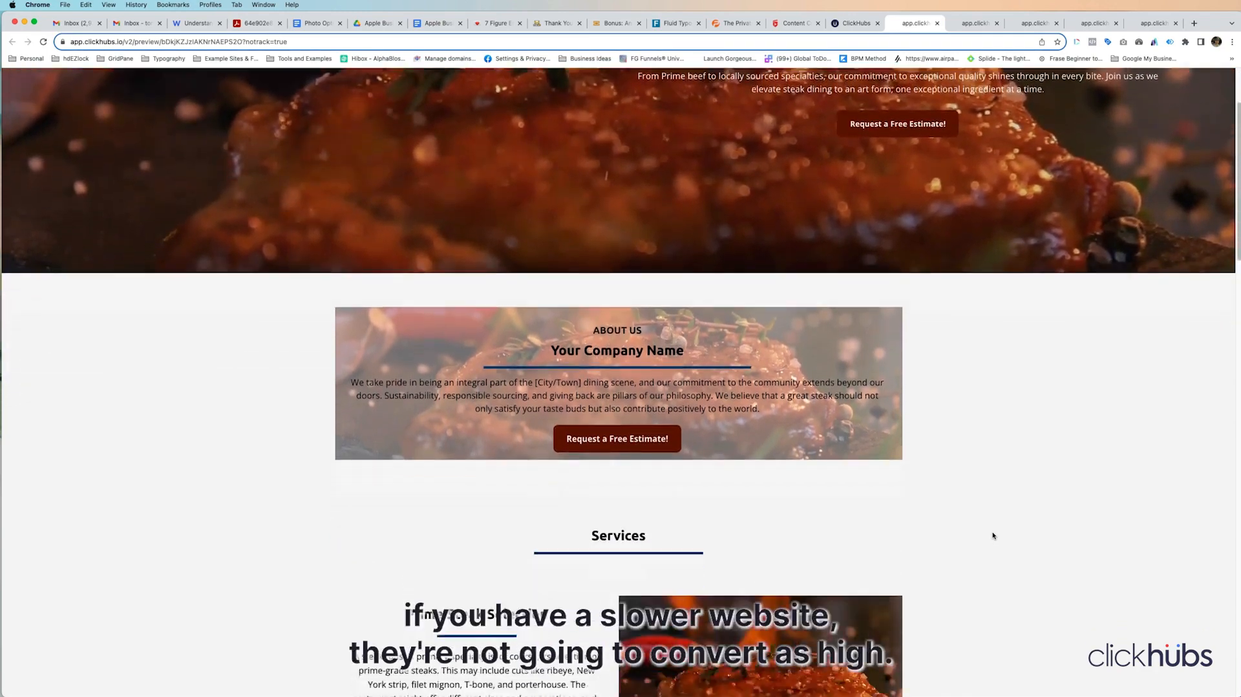
scroll(993, 535, "up", 6)
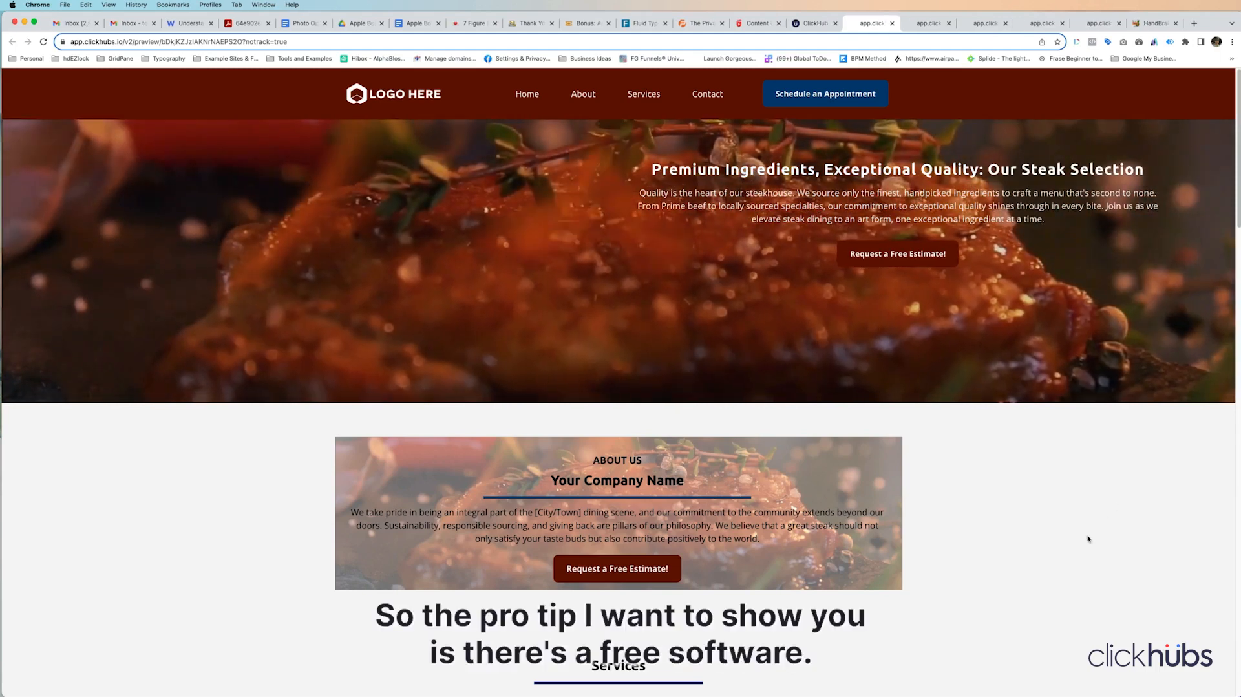
Step: Switch to the HandBrake website and check which other platforms the software can be downloaded for
left_click(1156, 23)
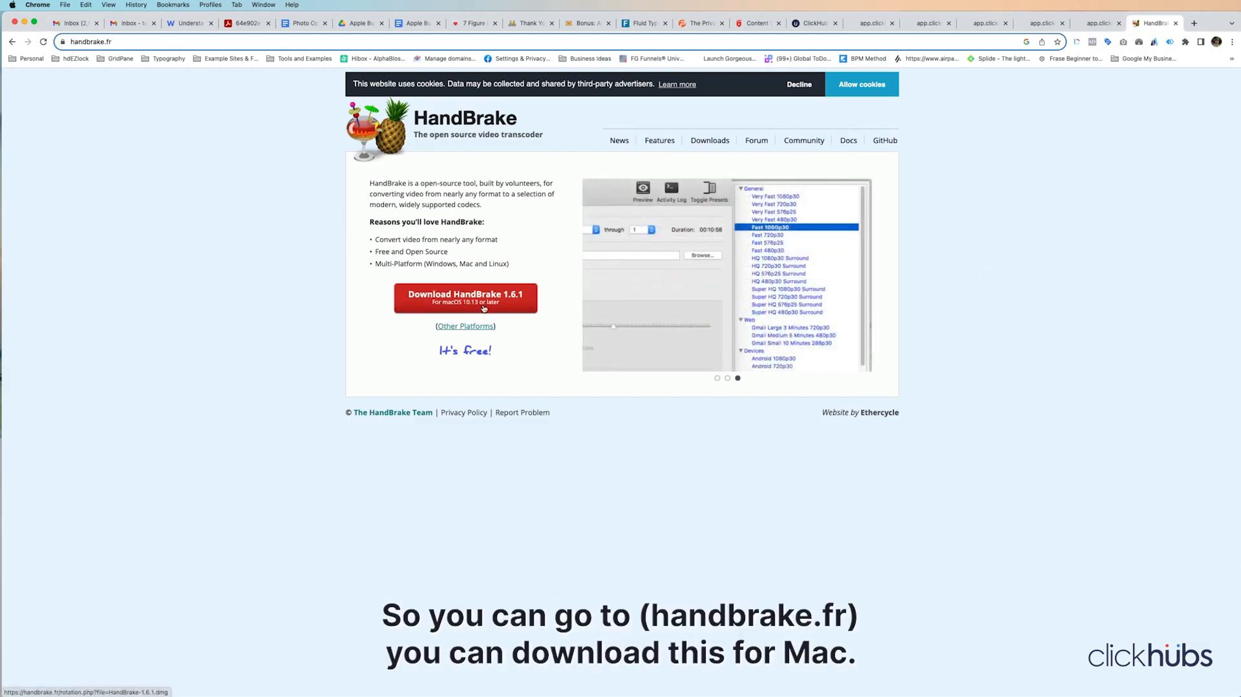
left_click(470, 327)
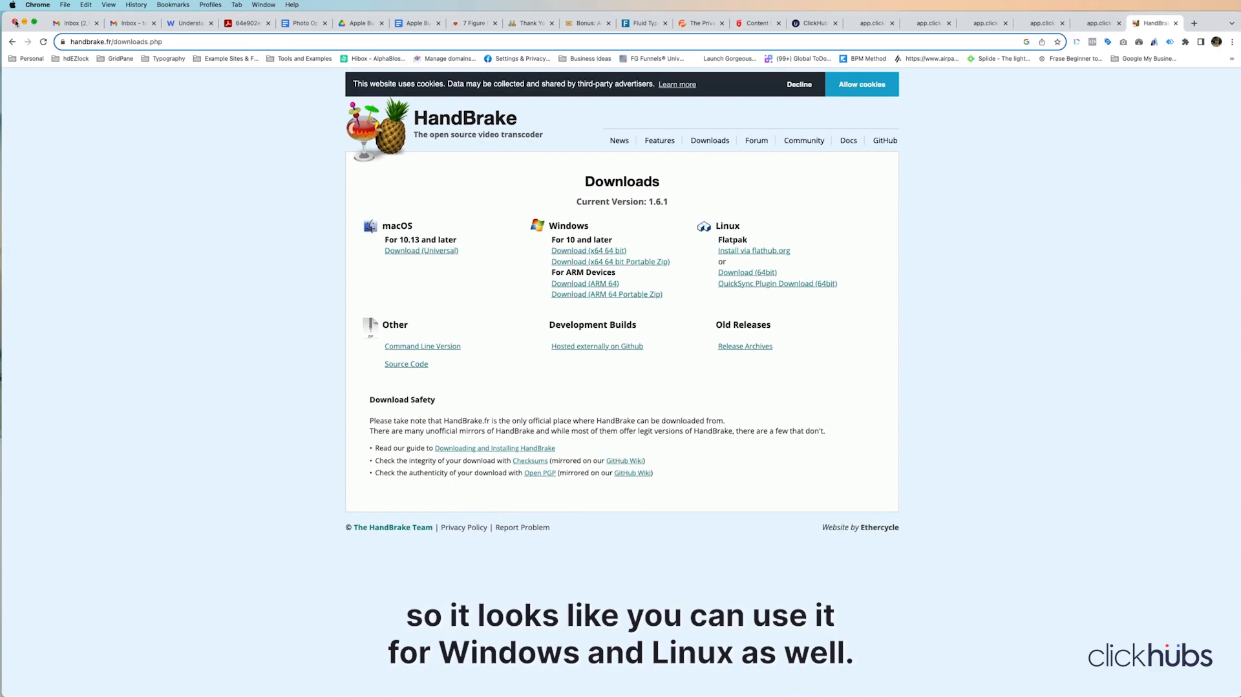
left_click(11, 41)
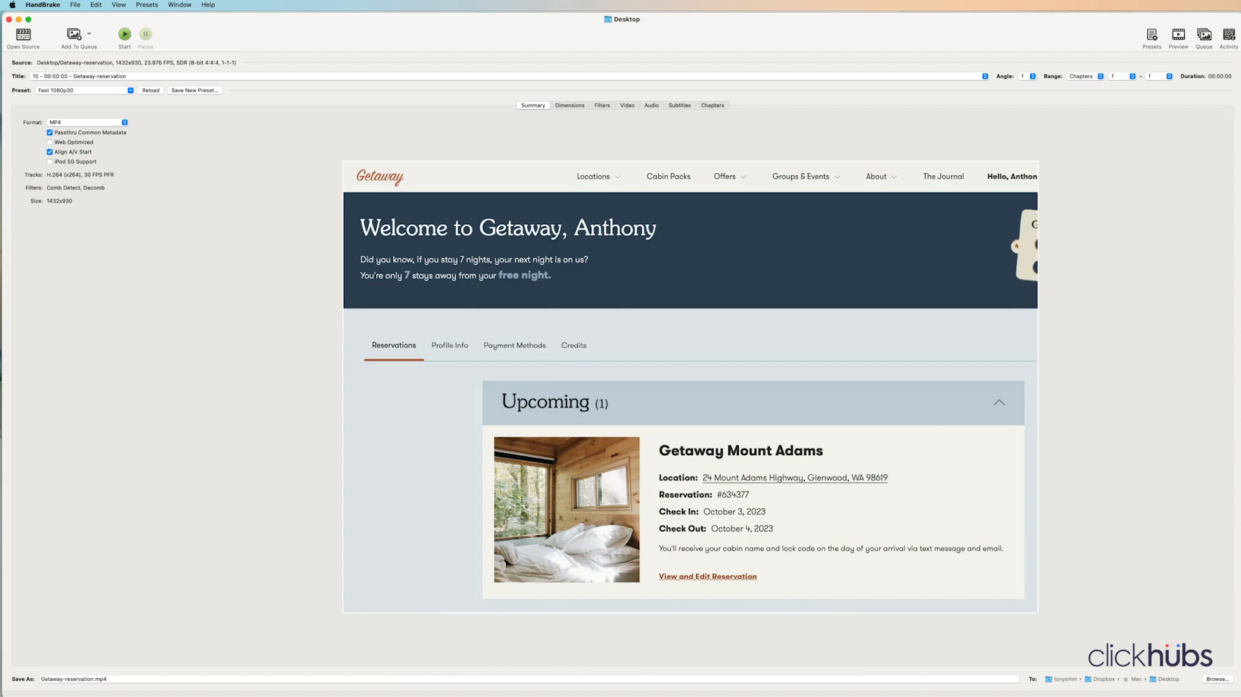
Step: Load steak.mp4 into HandBrake and look through the General and Web presets, keeping Fast 1080p30
left_click_drag(1239, 413, 298, 359)
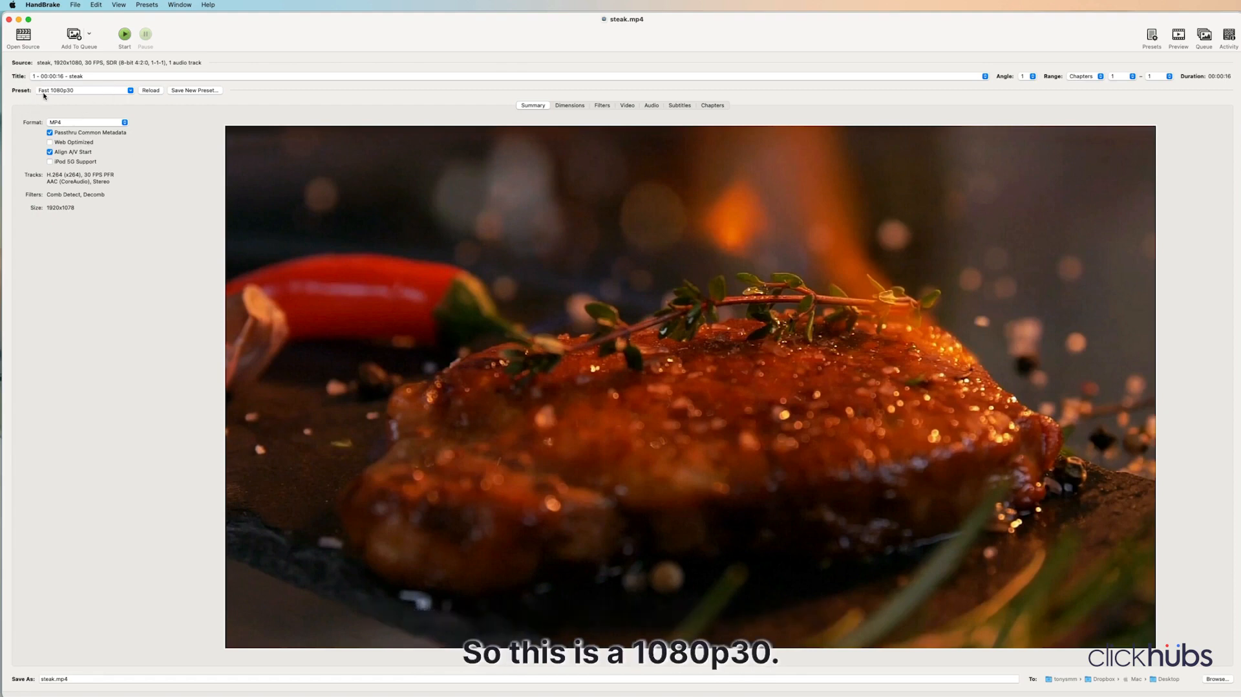
left_click(84, 94)
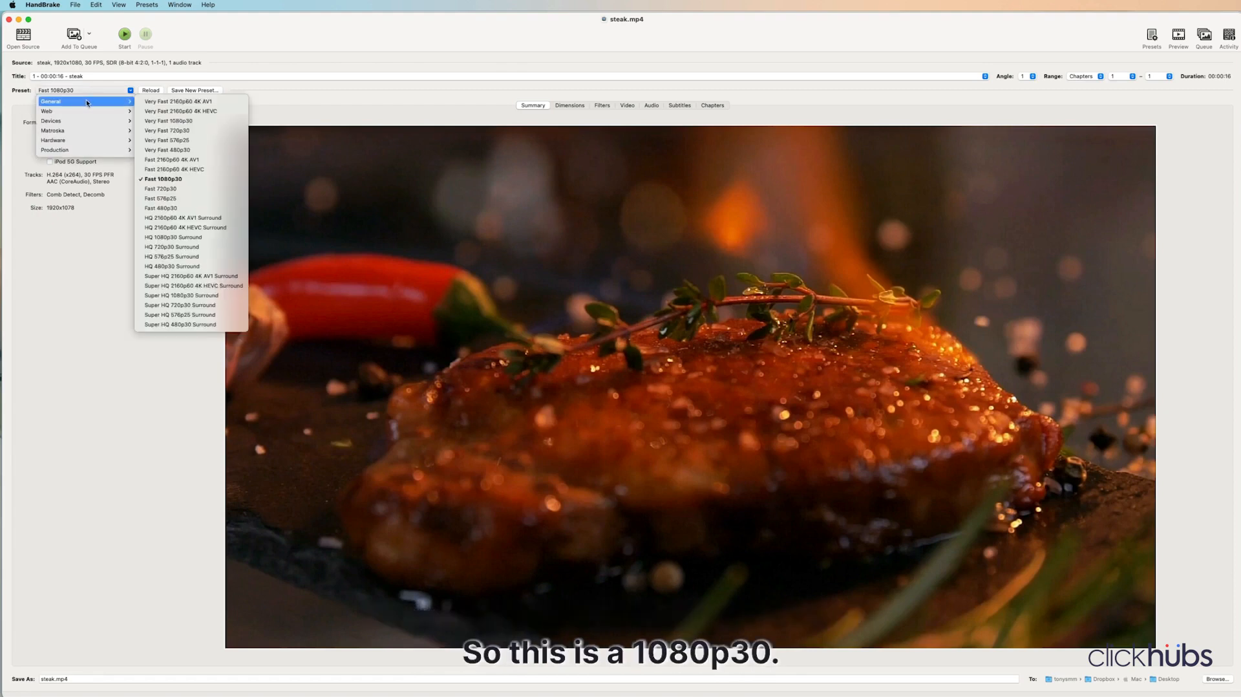
mouse_move(111, 117)
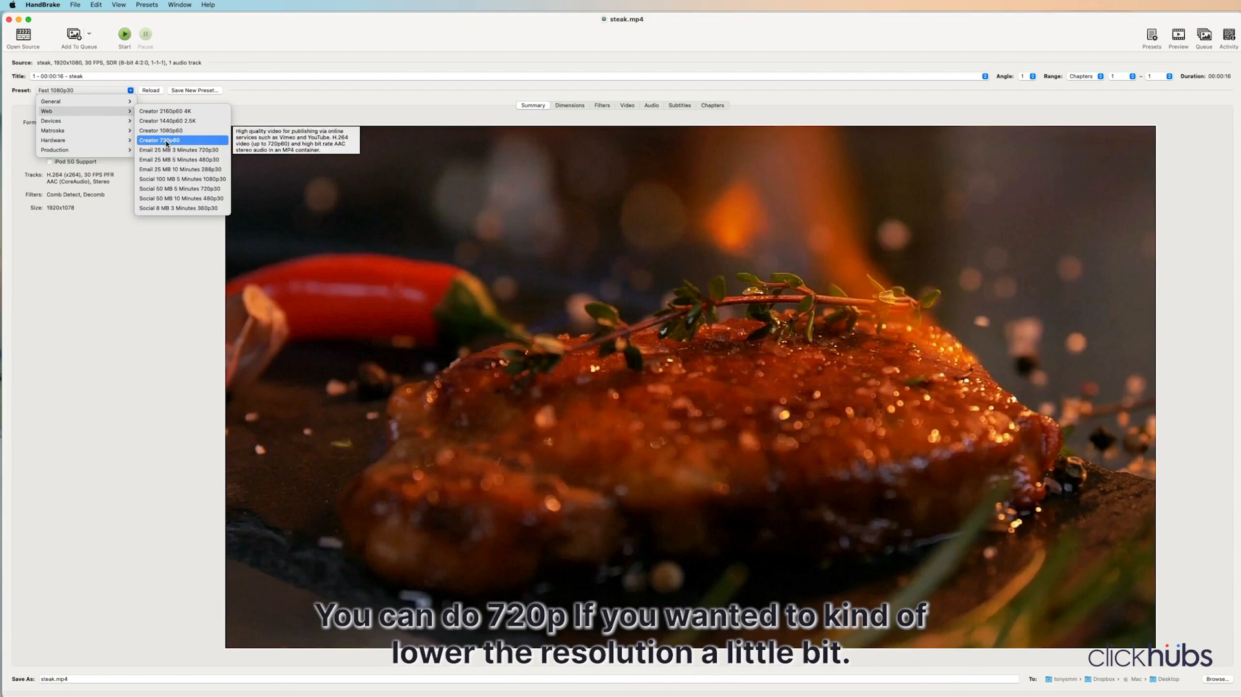
left_click(255, 103)
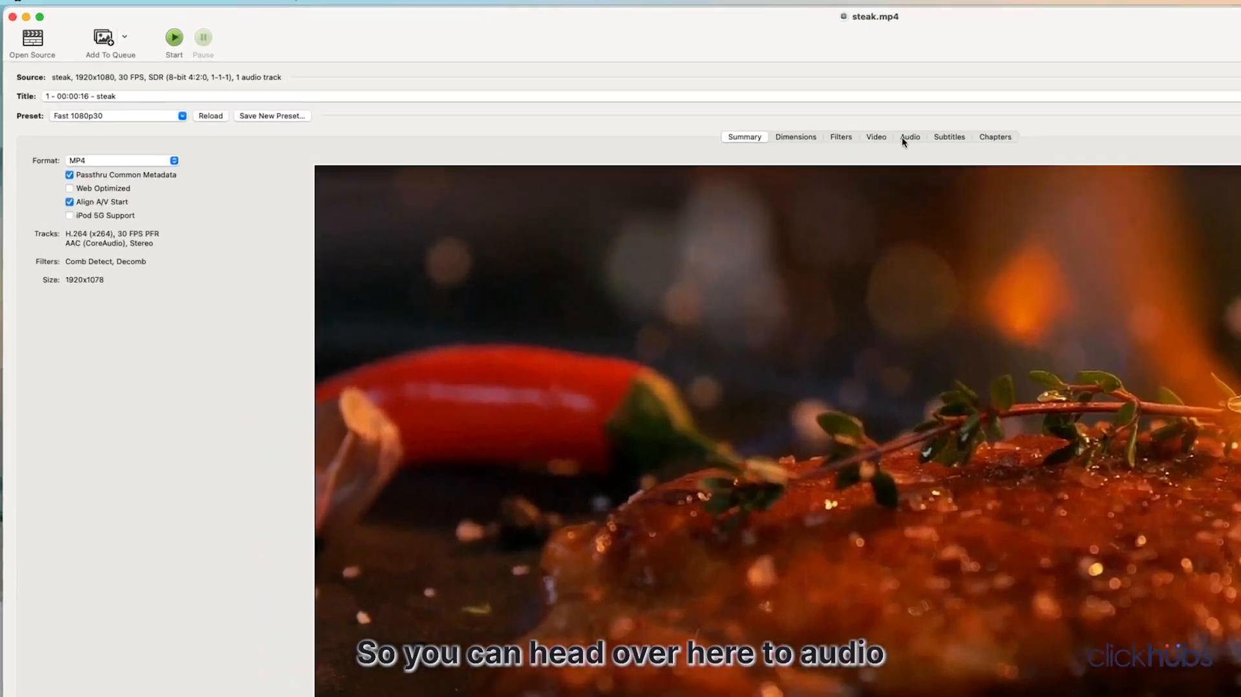
Step: Remove the audio from the steak video by setting its audio track to None
left_click(652, 105)
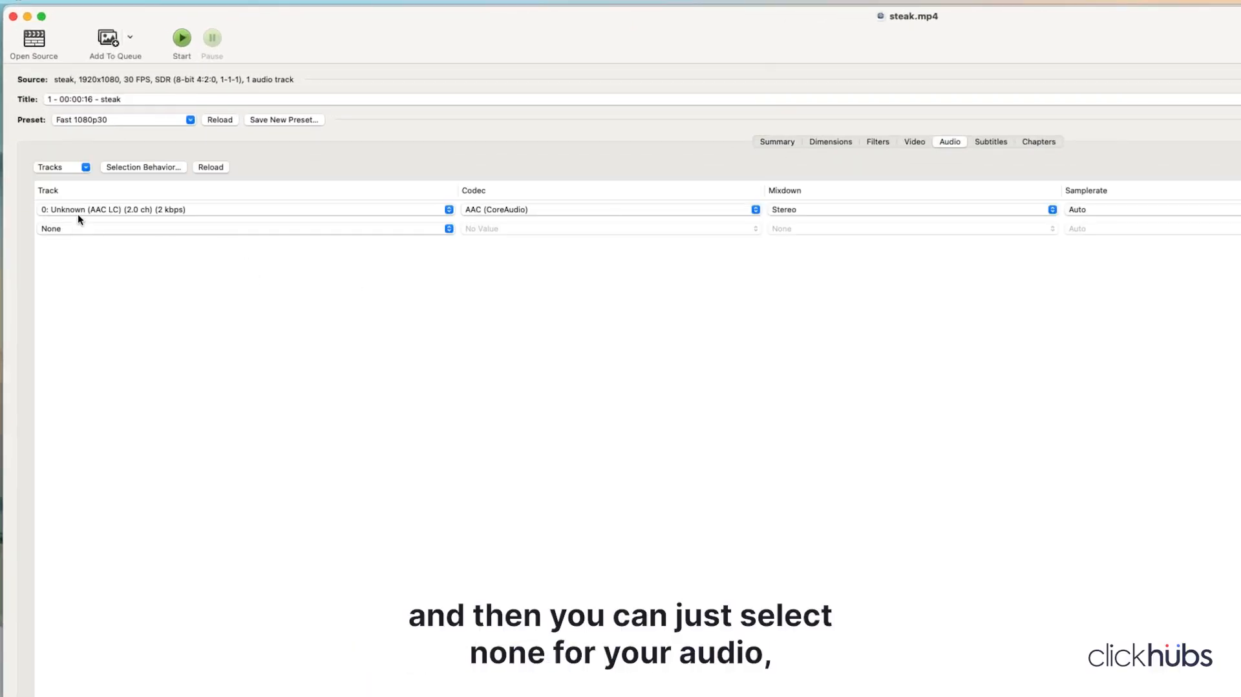
left_click(108, 209)
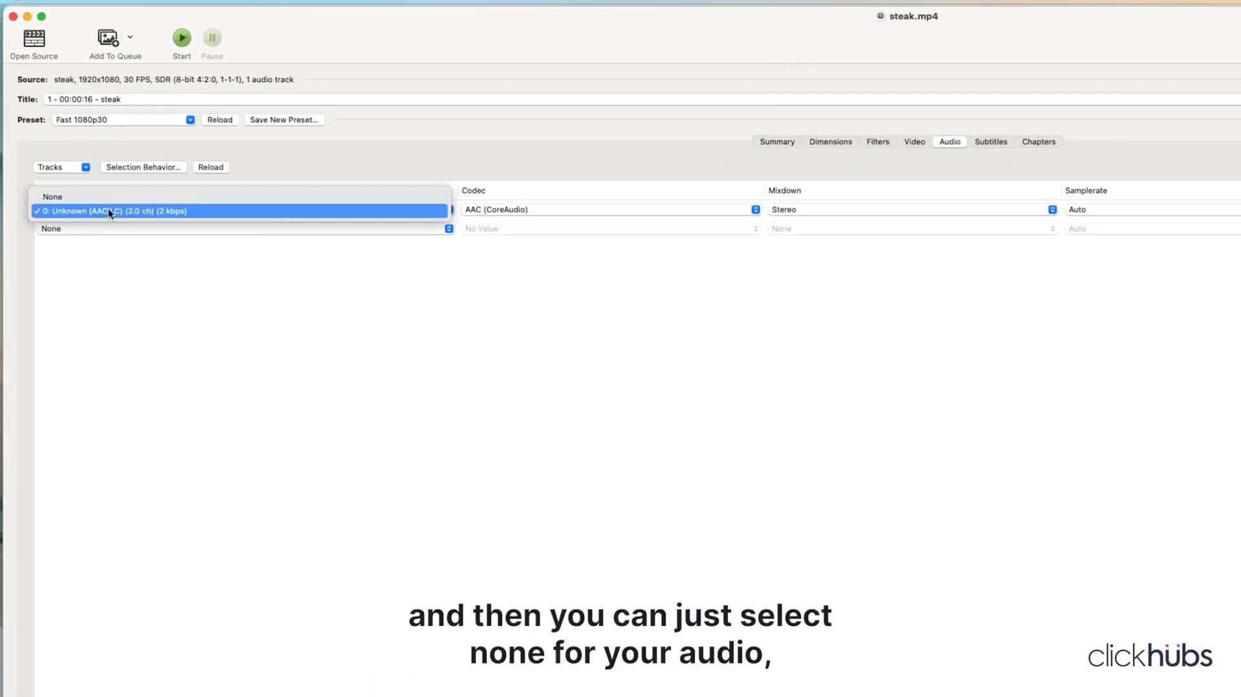
left_click(67, 197)
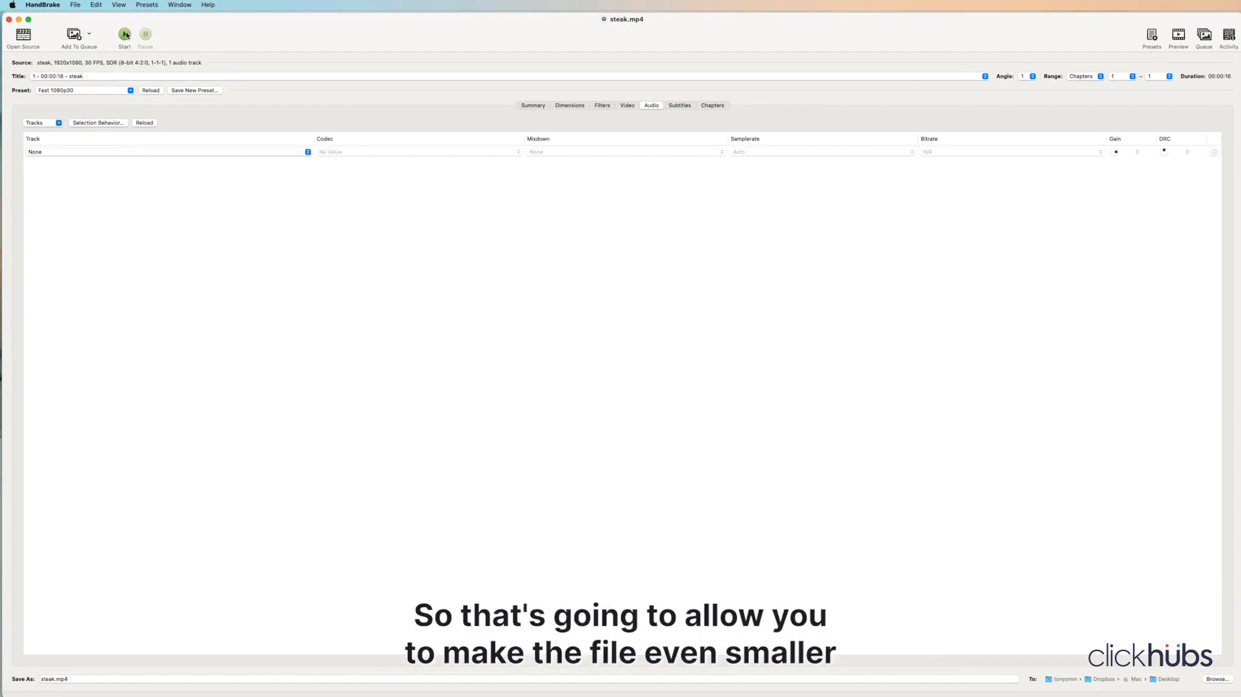
Step: Rename the output file as steak-no-audio-bkgd.mp4 and start the encode
left_click(125, 35)
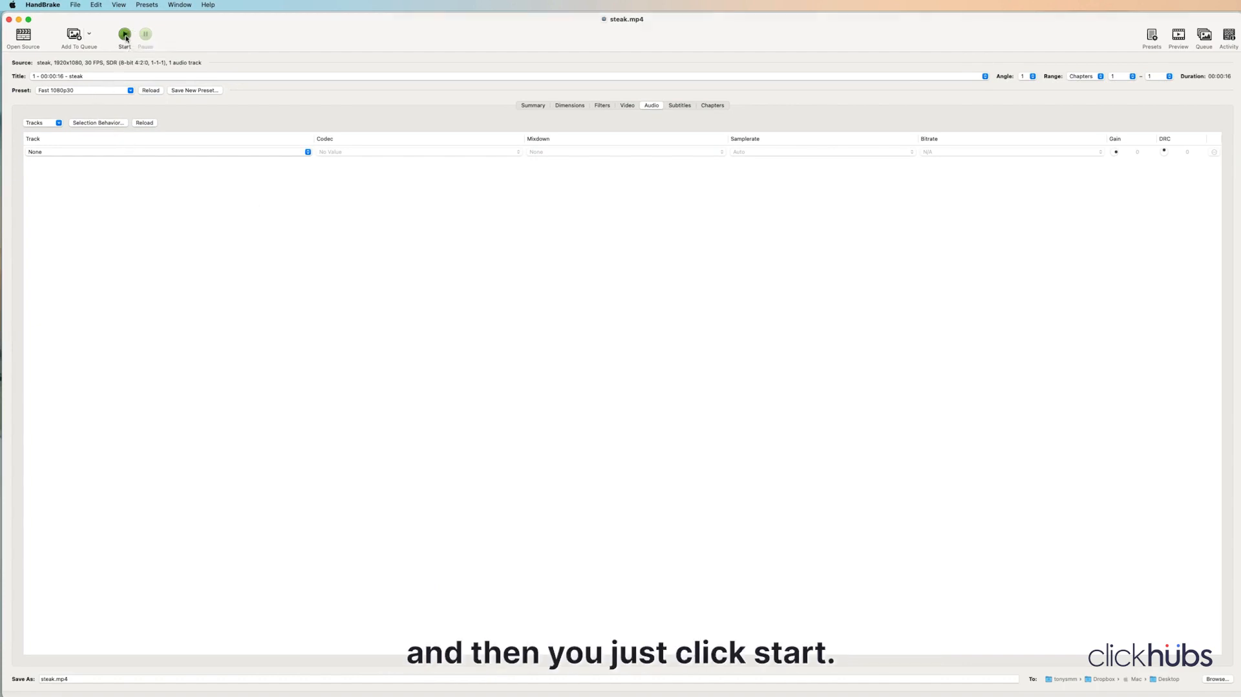
left_click(636, 402)
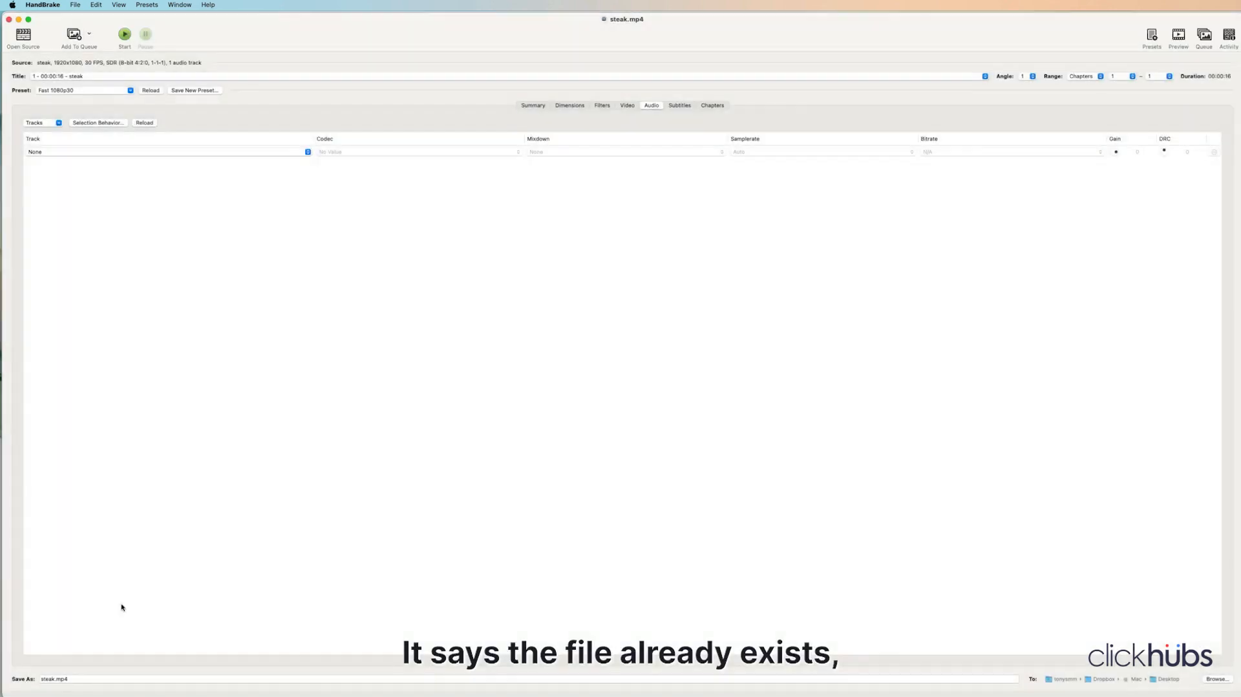
left_click(54, 683)
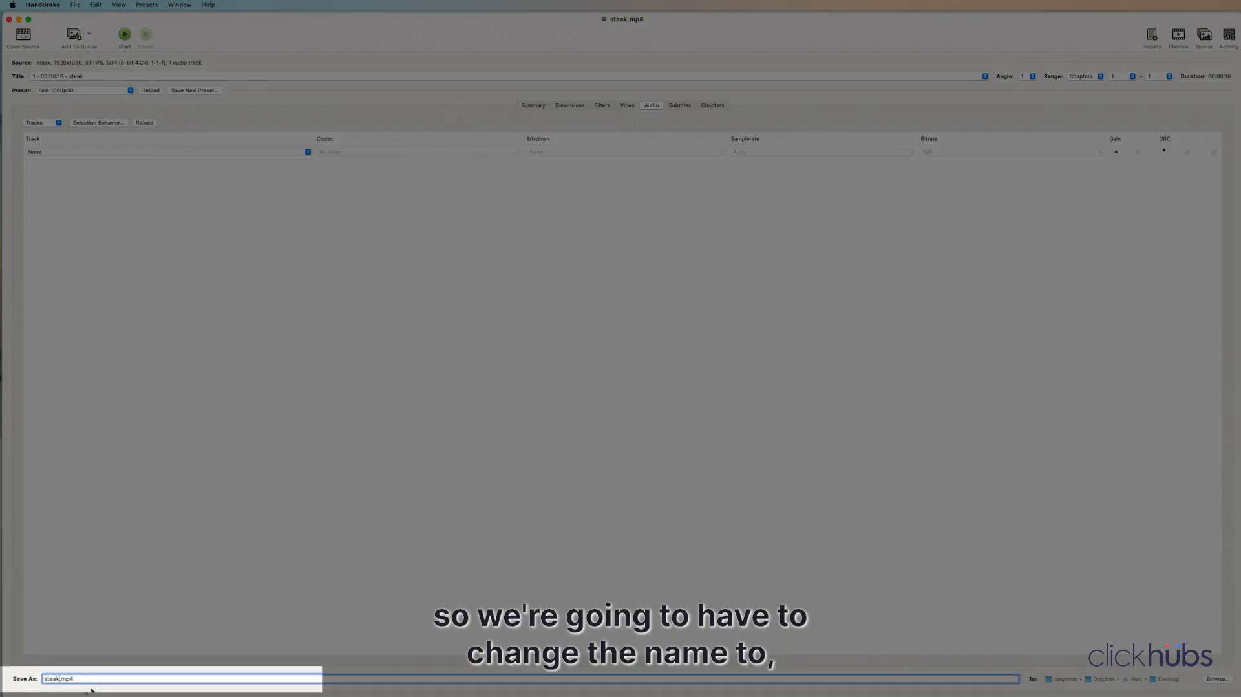
type("-no-audio-bkgd")
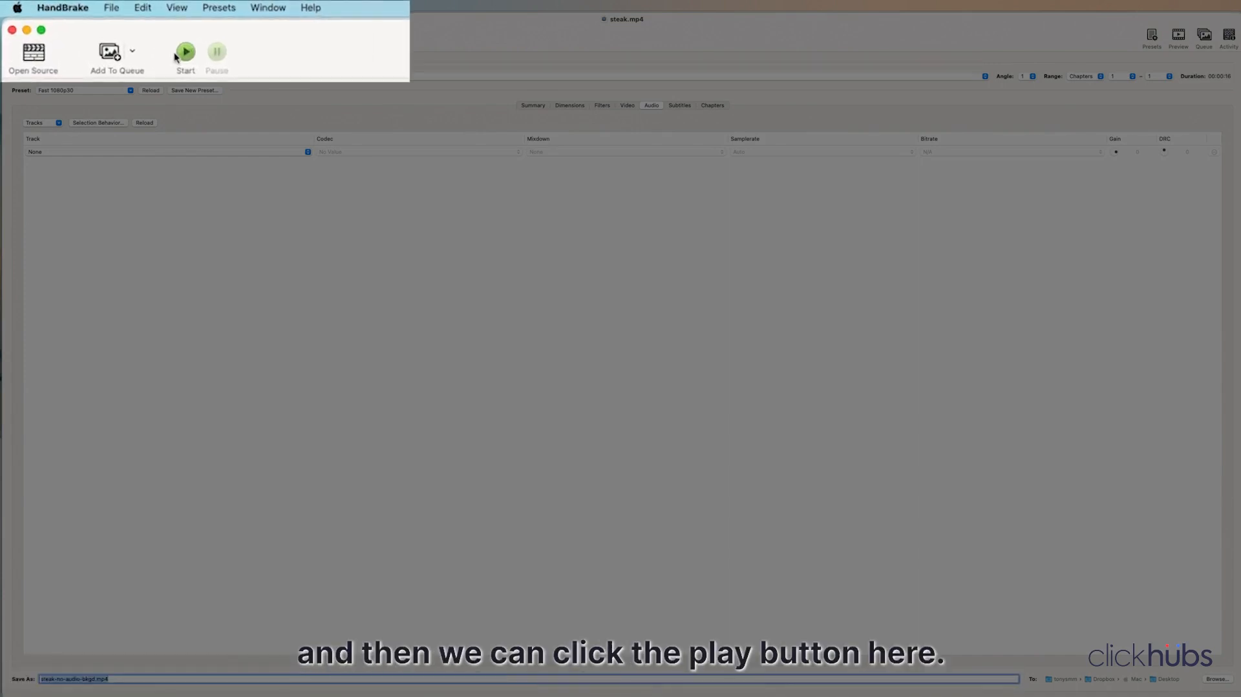
left_click(180, 53)
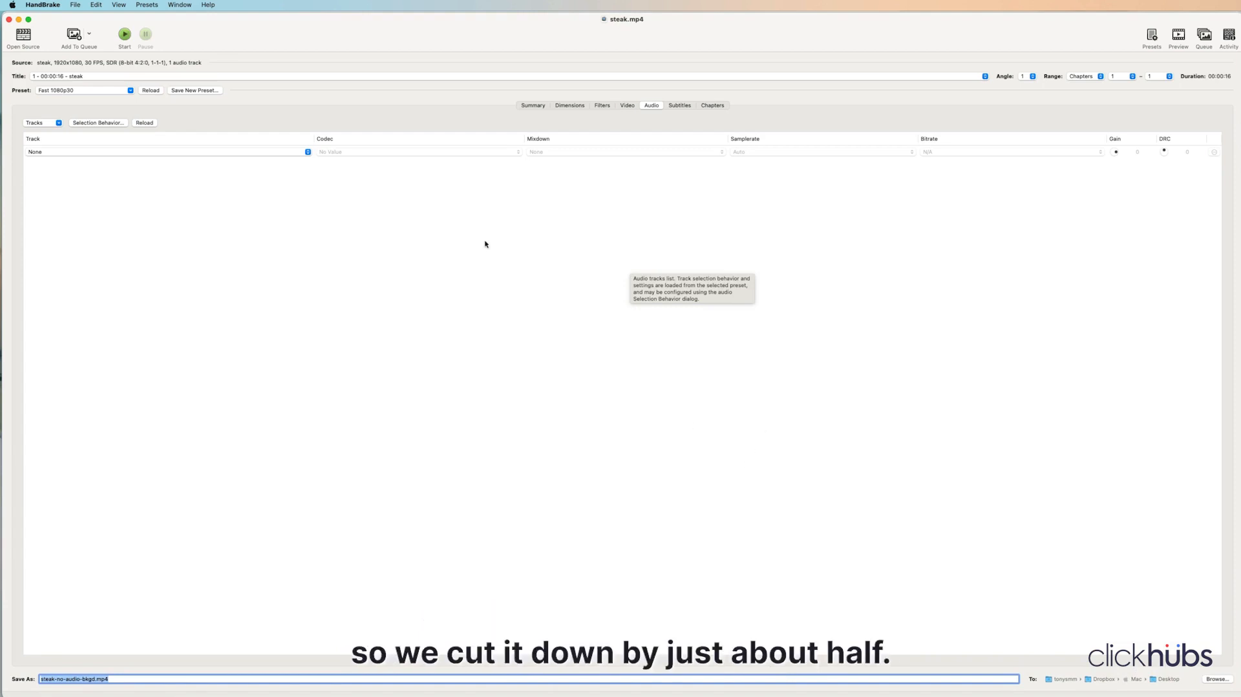
Step: Close the HandBrake window and return to the steakhouse page preview in Chrome
left_click(10, 20)
left_click(865, 24)
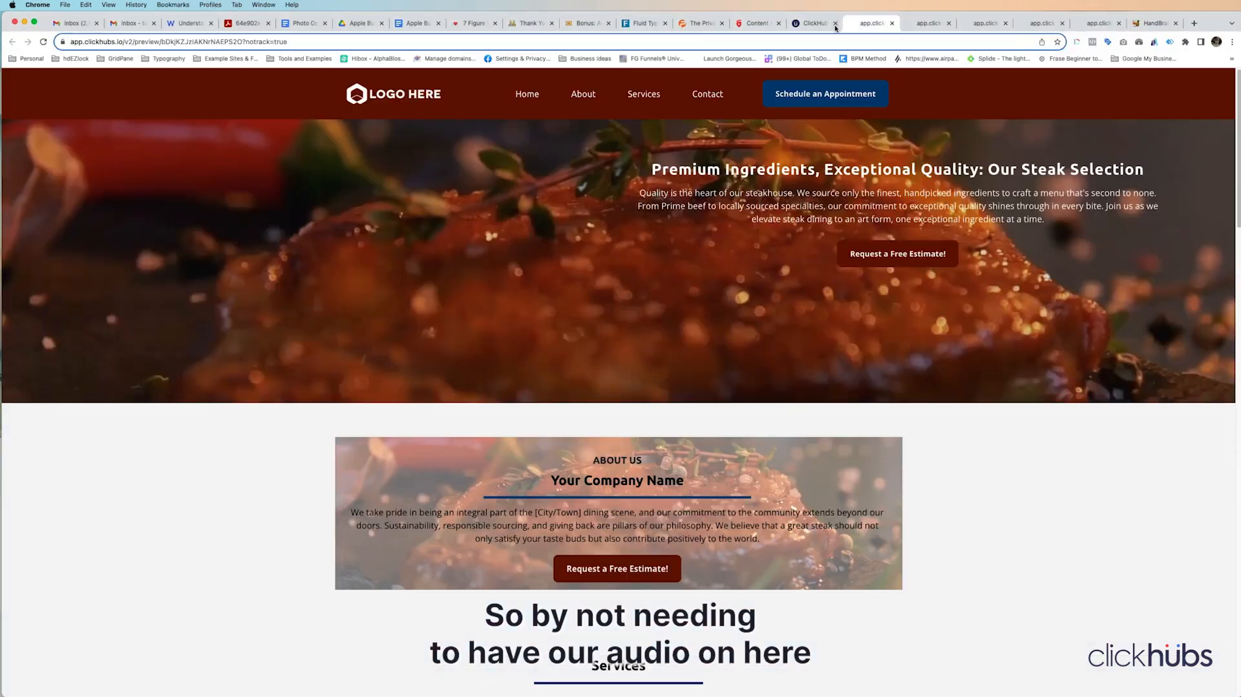